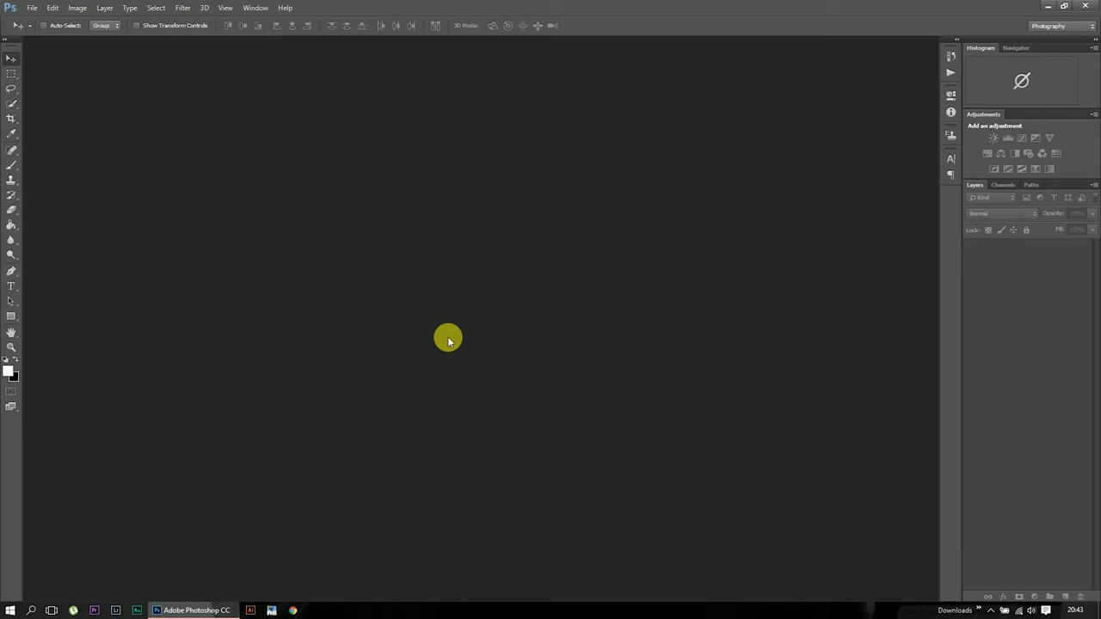
Create a new document, dock it as a tab, and fill the canvas with black.
{"action": "left_click", "coordinate": [39, 7]}
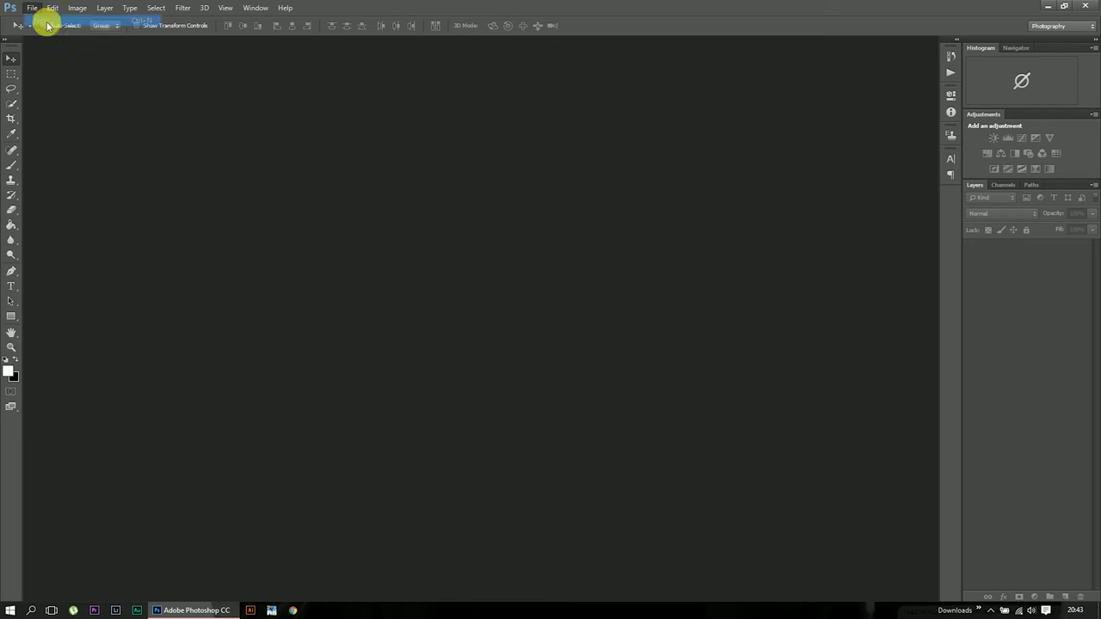
{"action": "left_click", "coordinate": [436, 125]}
{"action": "left_click_drag", "start_coordinate": [266, 54], "coordinate": [501, 43]}
{"action": "left_click", "coordinate": [13, 226]}
{"action": "left_click", "coordinate": [404, 346]}
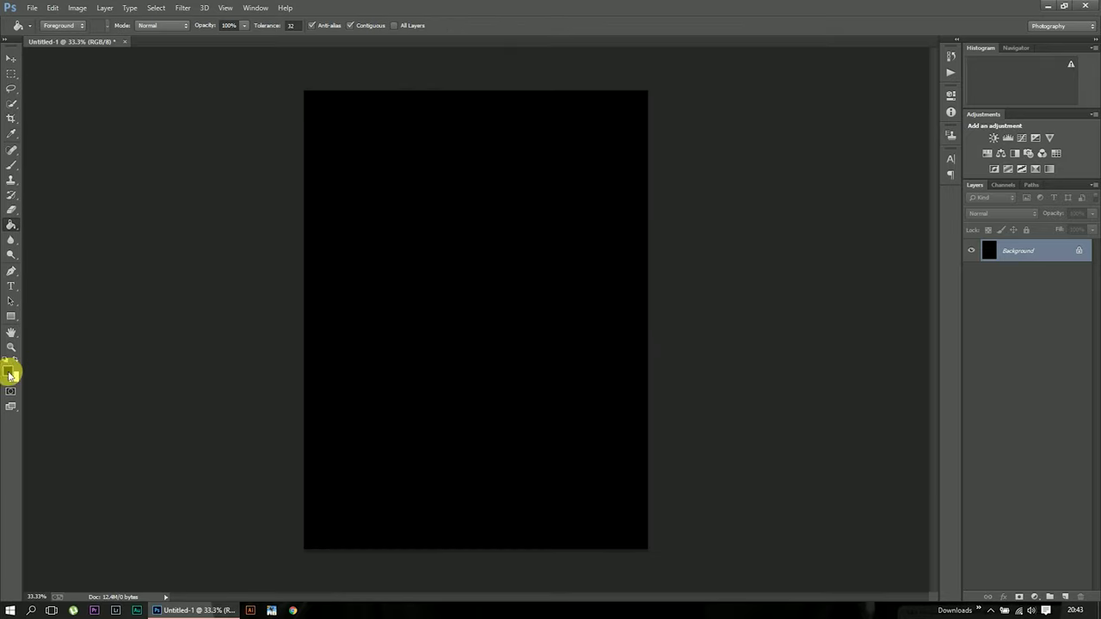
Set the foreground colour to orange #e89e10.
{"action": "left_click", "coordinate": [8, 371]}
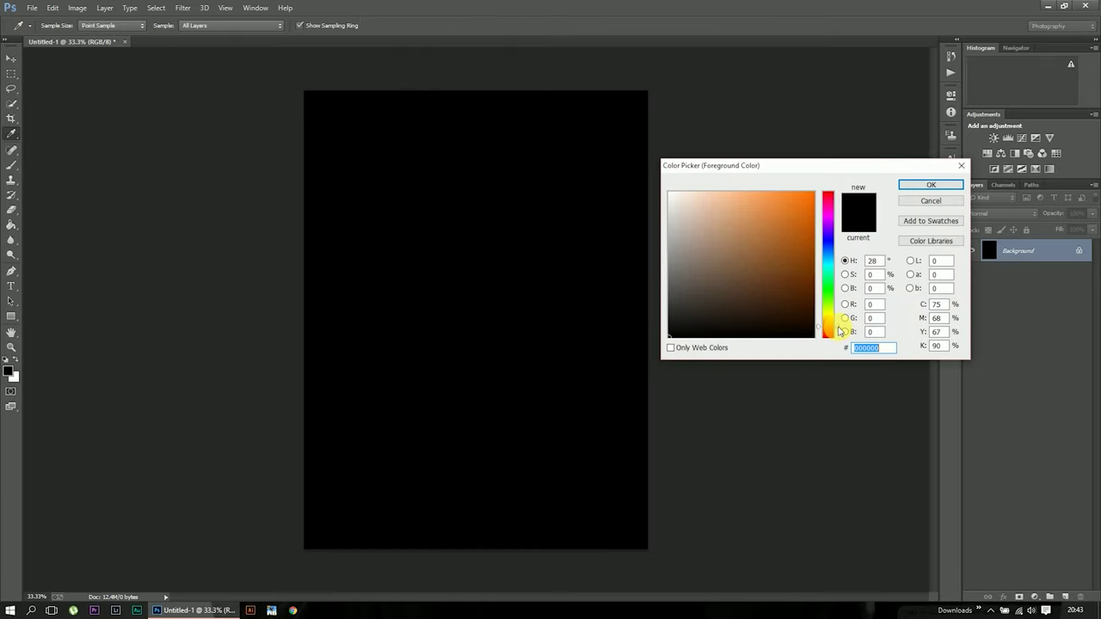
{"action": "left_click_drag", "start_coordinate": [840, 332], "coordinate": [839, 324]}
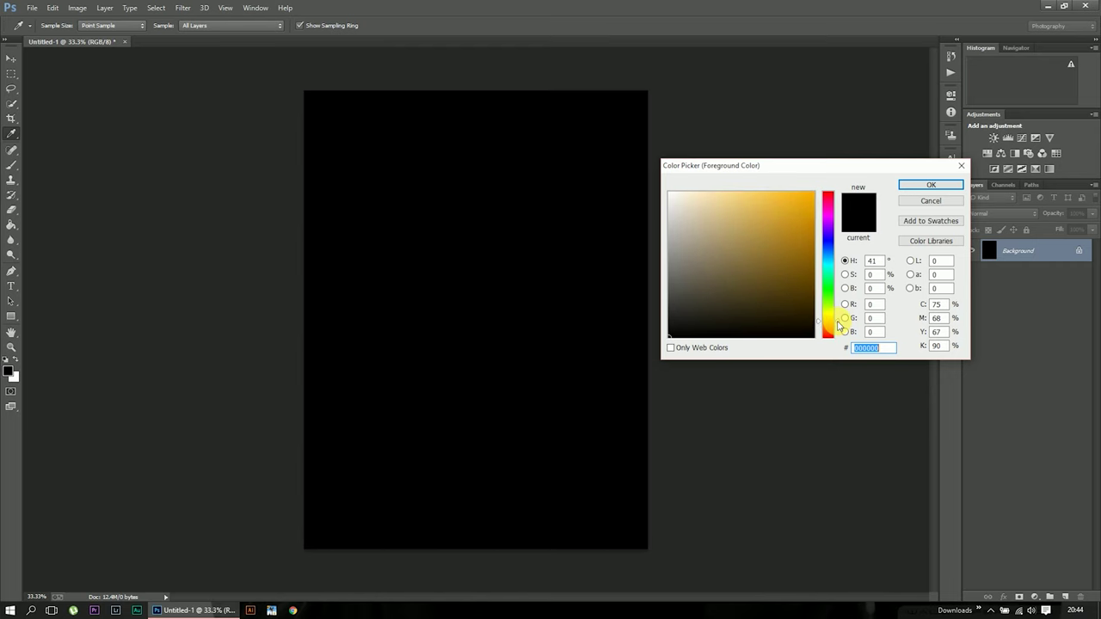
{"action": "left_click", "coordinate": [806, 207]}
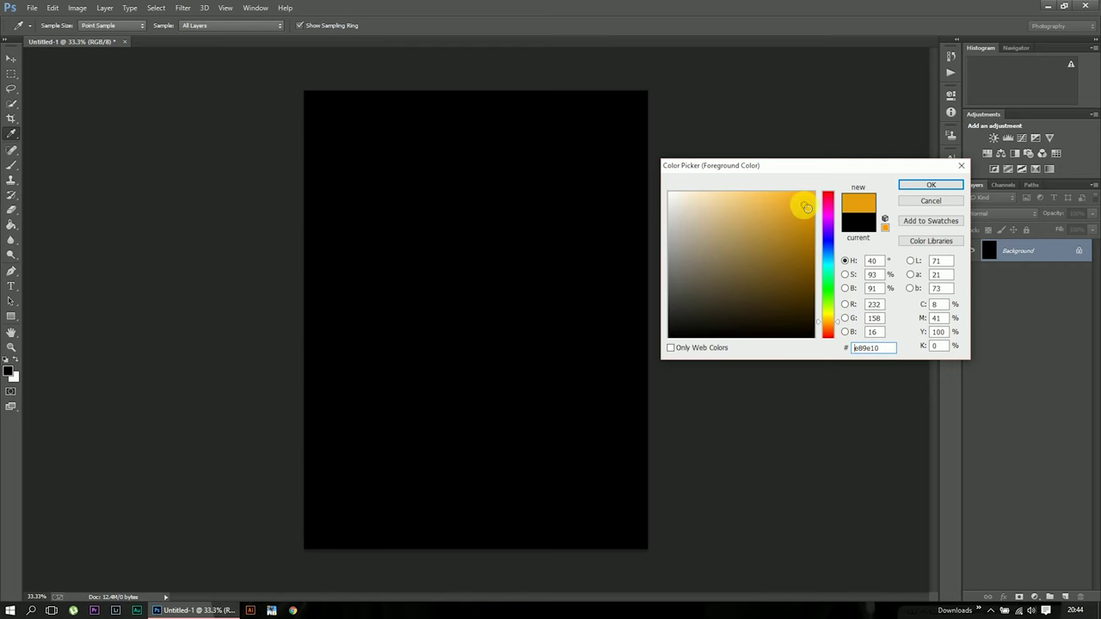
{"action": "left_click", "coordinate": [945, 187]}
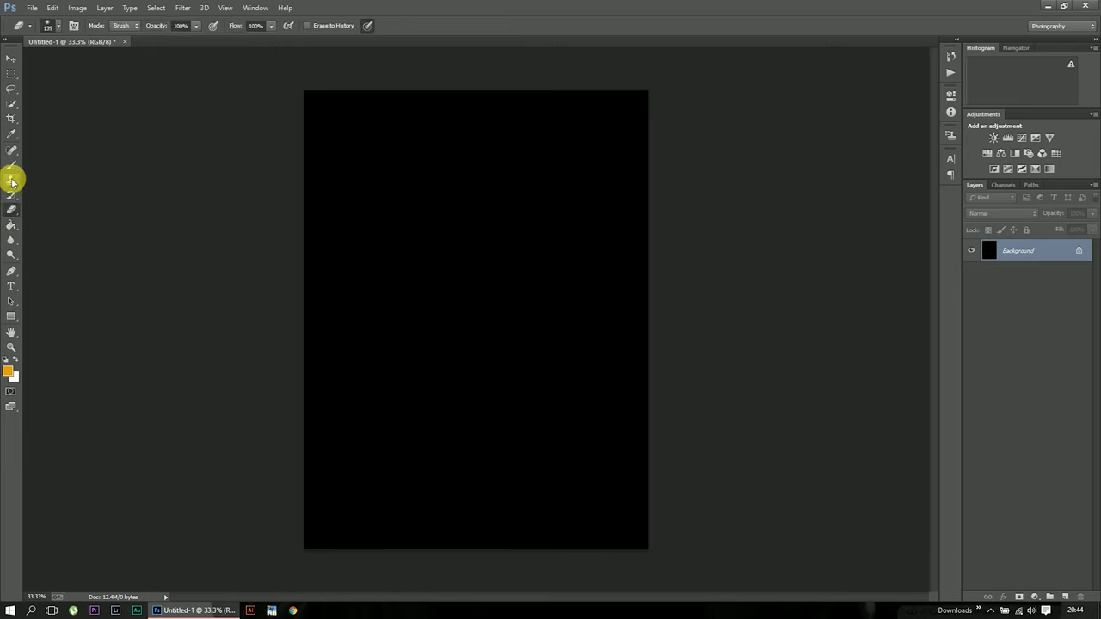
Choose a large soft round brush, paint a test orange dab, then undo it.
{"action": "key", "text": "ctrl+minus"}
{"action": "left_click", "coordinate": [11, 166]}
{"action": "left_click", "coordinate": [61, 26]}
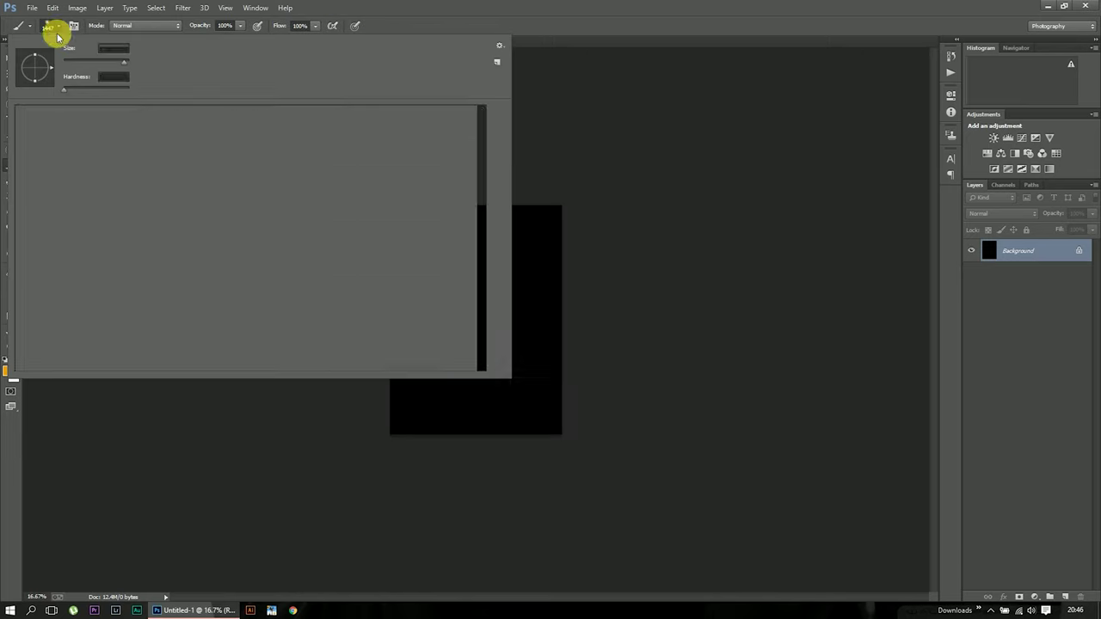
{"action": "left_click", "coordinate": [103, 113]}
{"action": "left_click", "coordinate": [533, 332]}
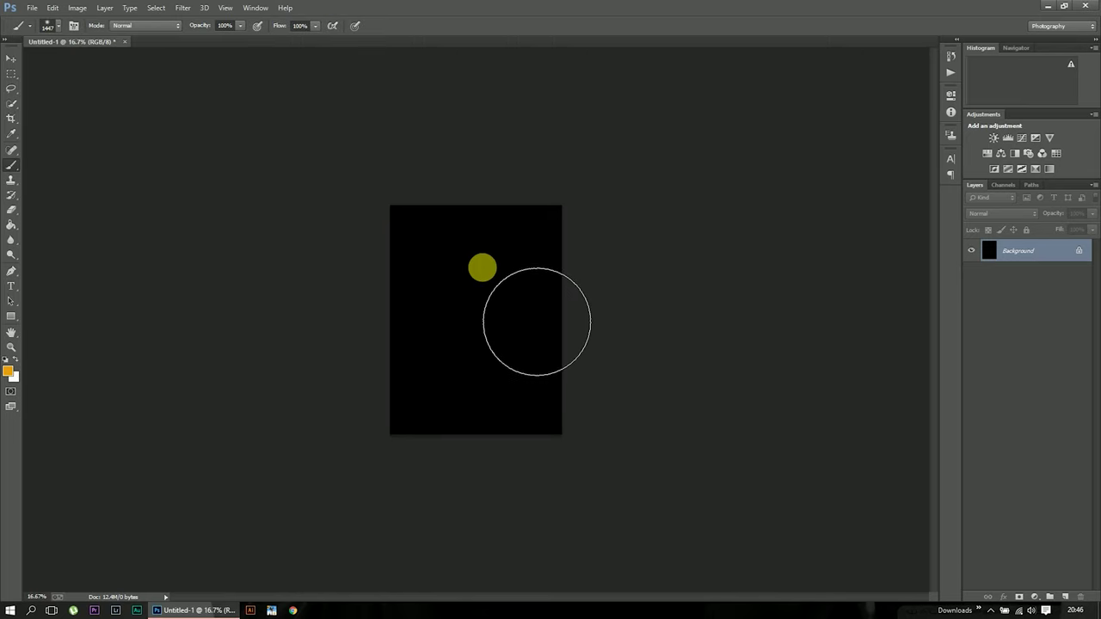
{"action": "left_click", "coordinate": [482, 267]}
{"action": "left_click", "coordinate": [12, 58]}
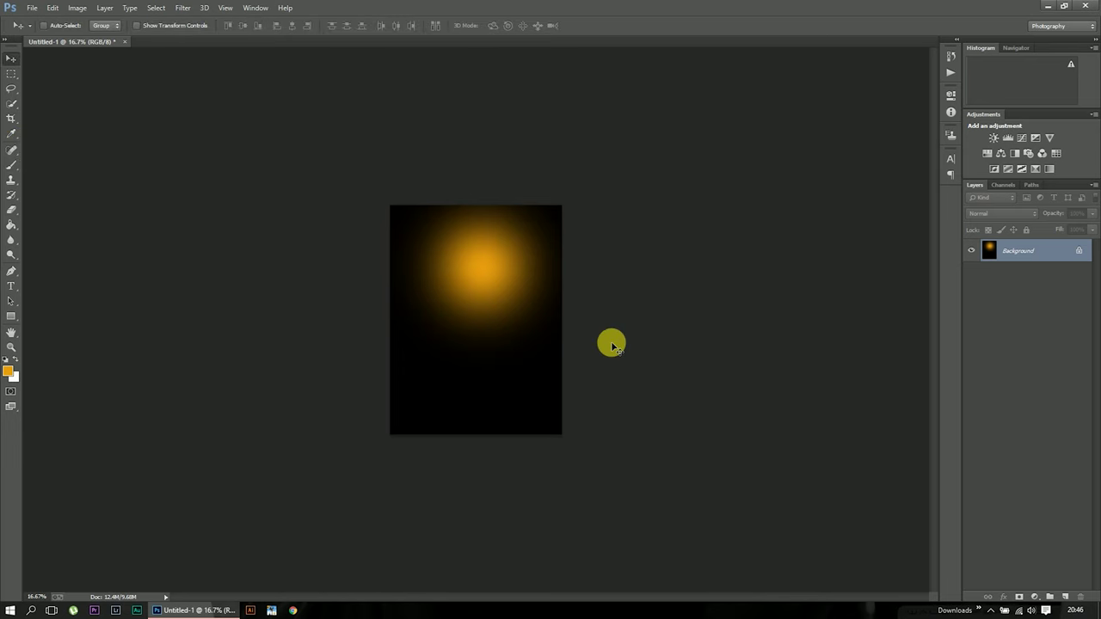
{"action": "key", "text": "ctrl+z"}
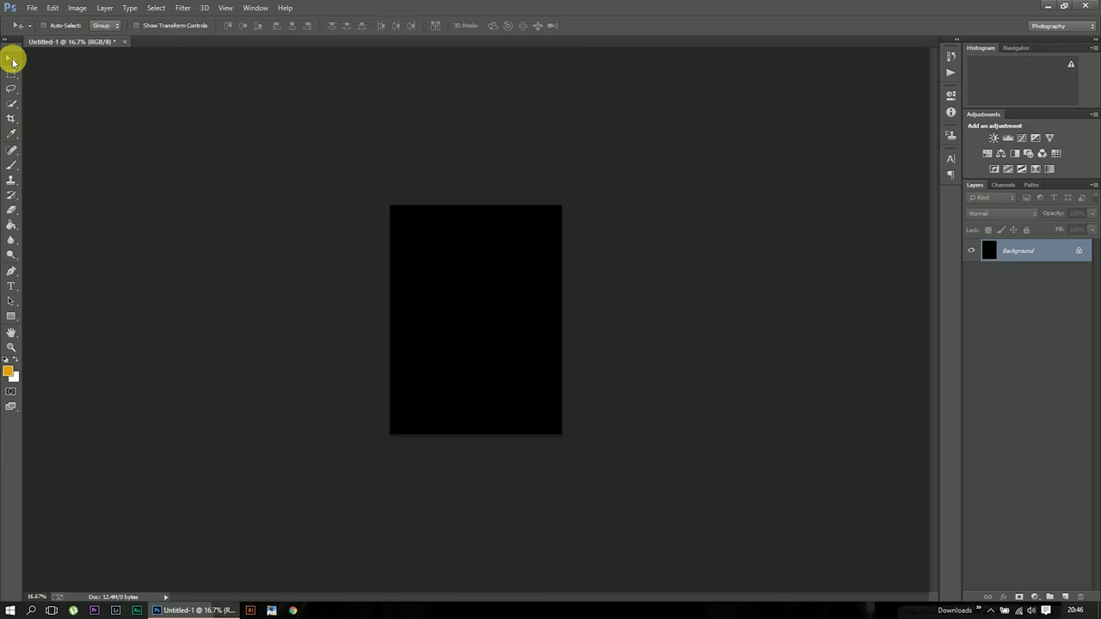
Keep the soft 1447 px brush and add empty Layer 1 above the background.
{"action": "left_click", "coordinate": [13, 167]}
{"action": "left_click", "coordinate": [53, 25]}
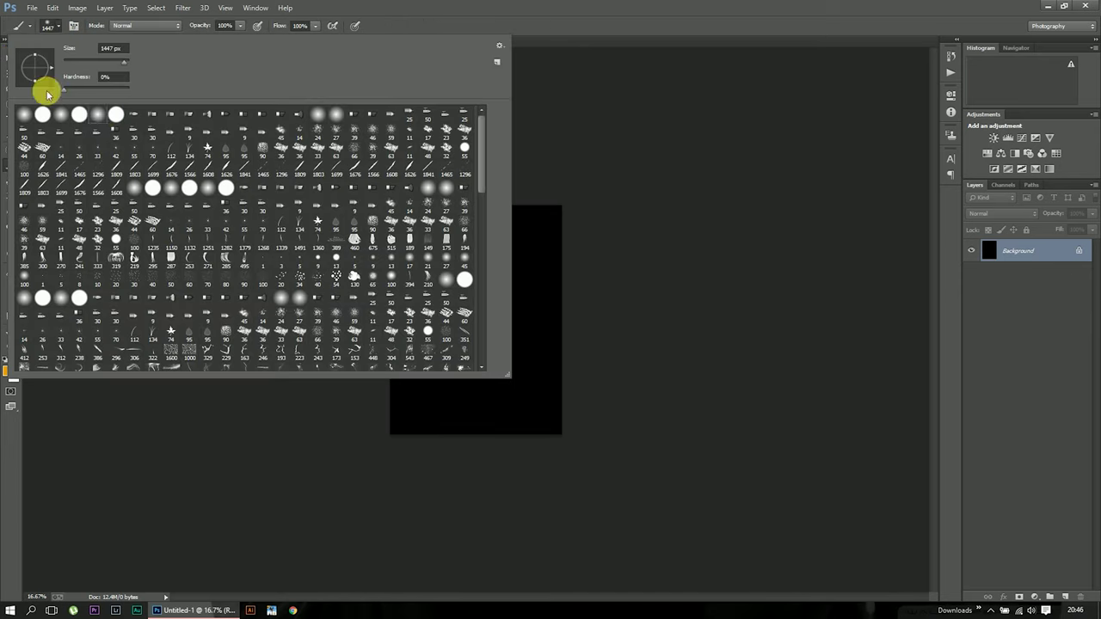
{"action": "left_click", "coordinate": [1010, 510]}
{"action": "left_click", "coordinate": [1066, 597]}
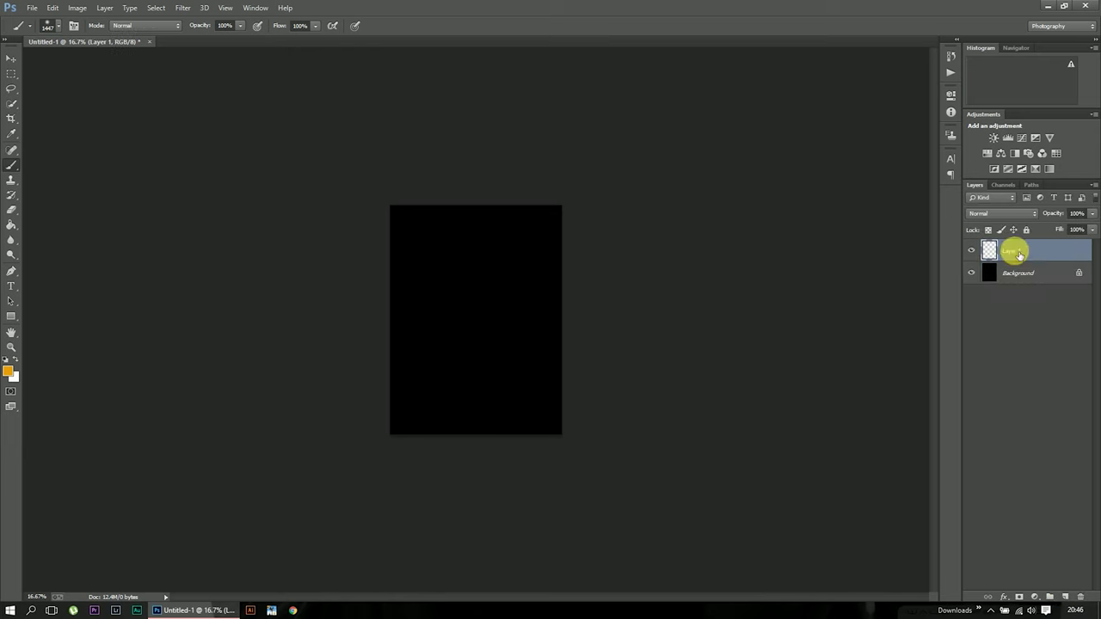
Paint a soft orange glow near the top and warp its upper corners upward.
{"action": "left_click", "coordinate": [476, 249]}
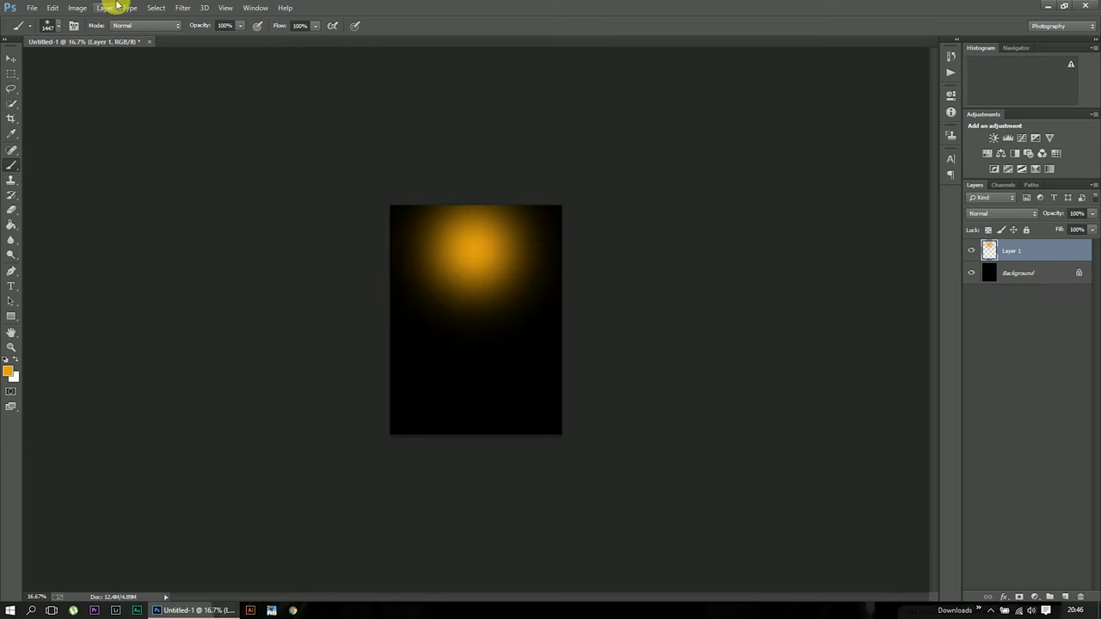
{"action": "left_click", "coordinate": [12, 58]}
{"action": "key", "text": "ctrl+t"}
{"action": "left_click", "coordinate": [479, 25]}
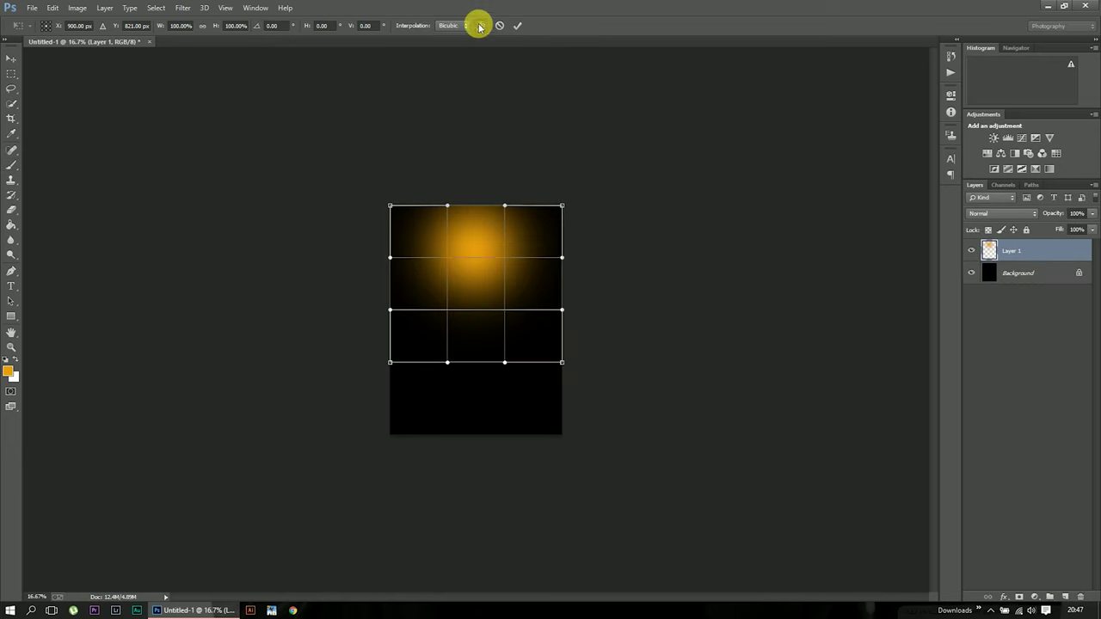
{"action": "mouse_move", "coordinate": [558, 206]}
{"action": "left_mouse_down"}
{"action": "mouse_move", "coordinate": [530, 175]}
{"action": "mouse_move", "coordinate": [541, 102]}
{"action": "left_mouse_up"}
{"action": "left_click_drag", "start_coordinate": [561, 257], "coordinate": [584, 225]}
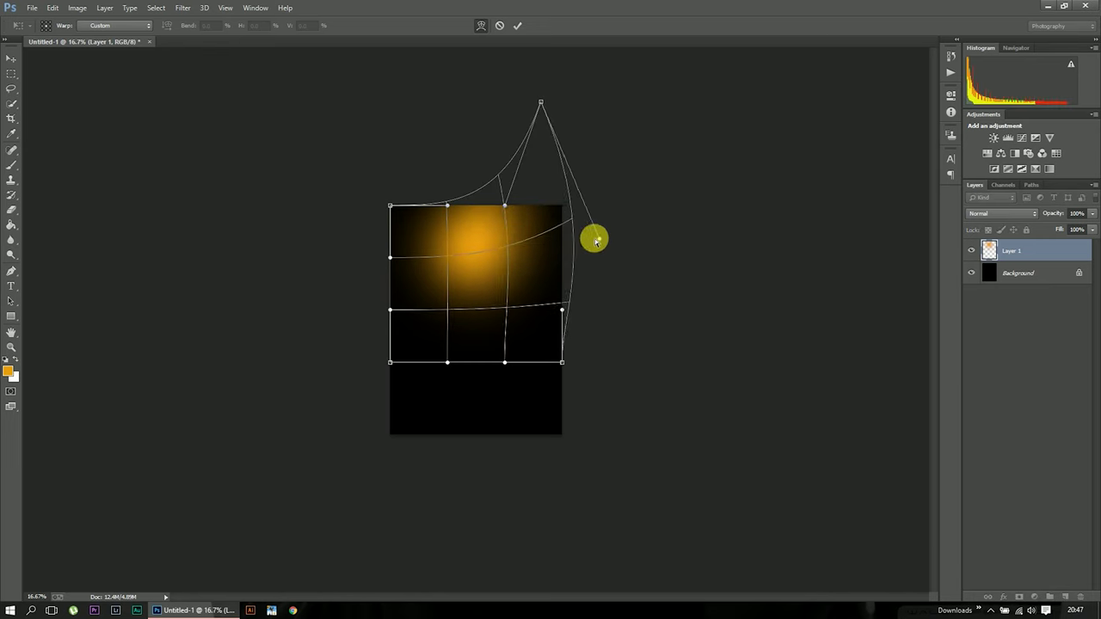
{"action": "left_click_drag", "start_coordinate": [390, 206], "coordinate": [390, 99]}
{"action": "left_click_drag", "start_coordinate": [390, 256], "coordinate": [374, 265]}
{"action": "left_click_drag", "start_coordinate": [486, 280], "coordinate": [484, 238]}
Stretch the glow's bottom corners outward and commit the warp.
{"action": "left_click_drag", "start_coordinate": [560, 362], "coordinate": [643, 407]}
{"action": "left_click_drag", "start_coordinate": [387, 363], "coordinate": [322, 399]}
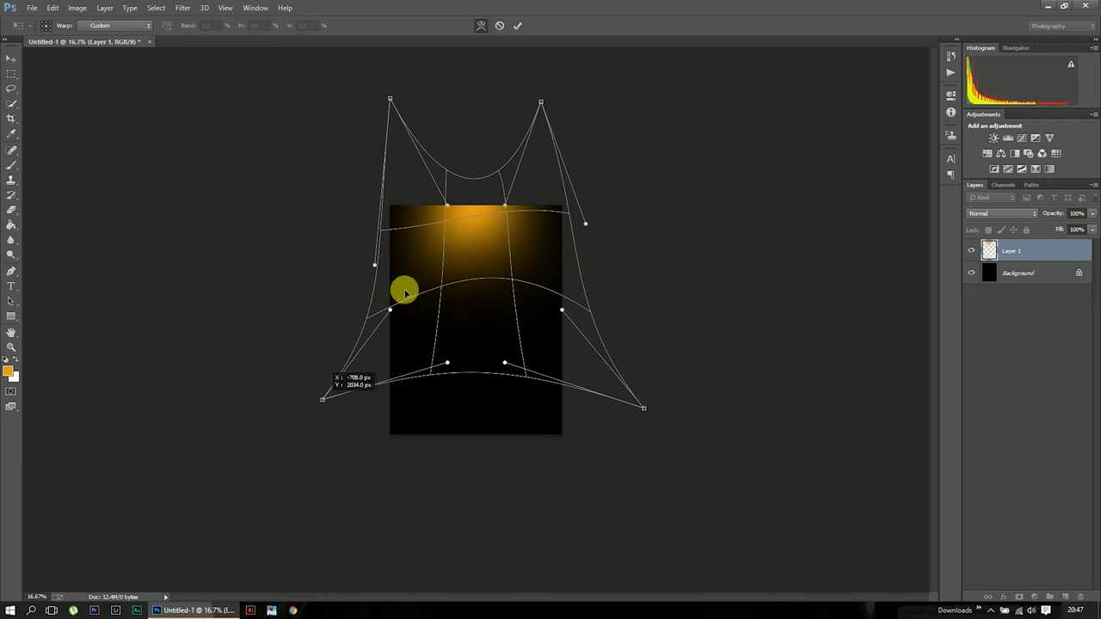
{"action": "left_click_drag", "start_coordinate": [448, 203], "coordinate": [497, 202]}
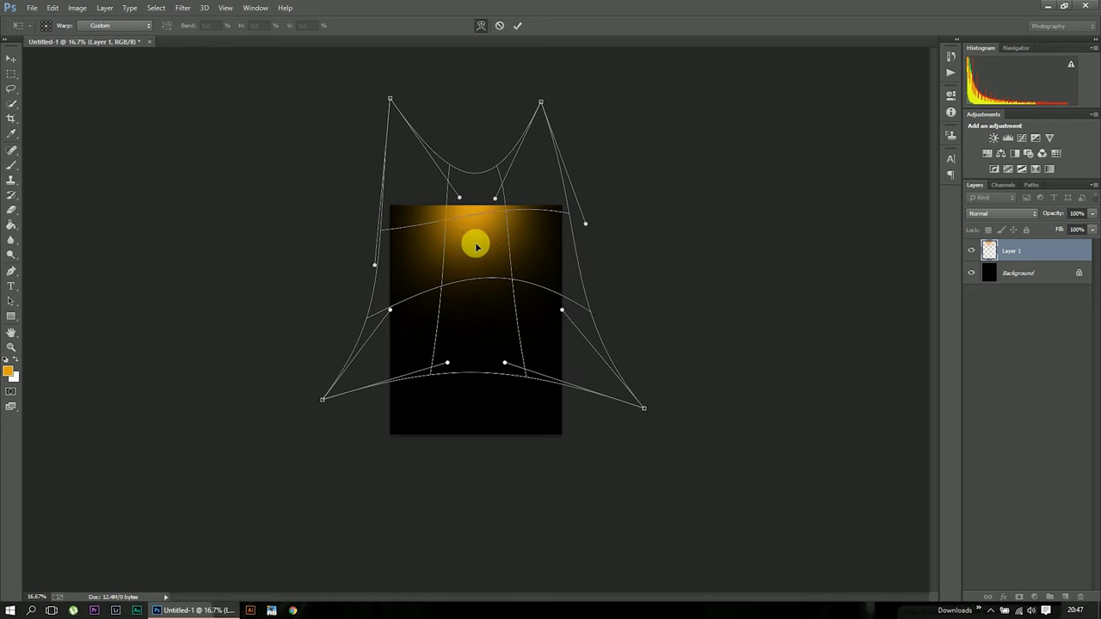
{"action": "left_click_drag", "start_coordinate": [478, 247], "coordinate": [472, 226]}
{"action": "left_click_drag", "start_coordinate": [643, 407], "coordinate": [685, 483]}
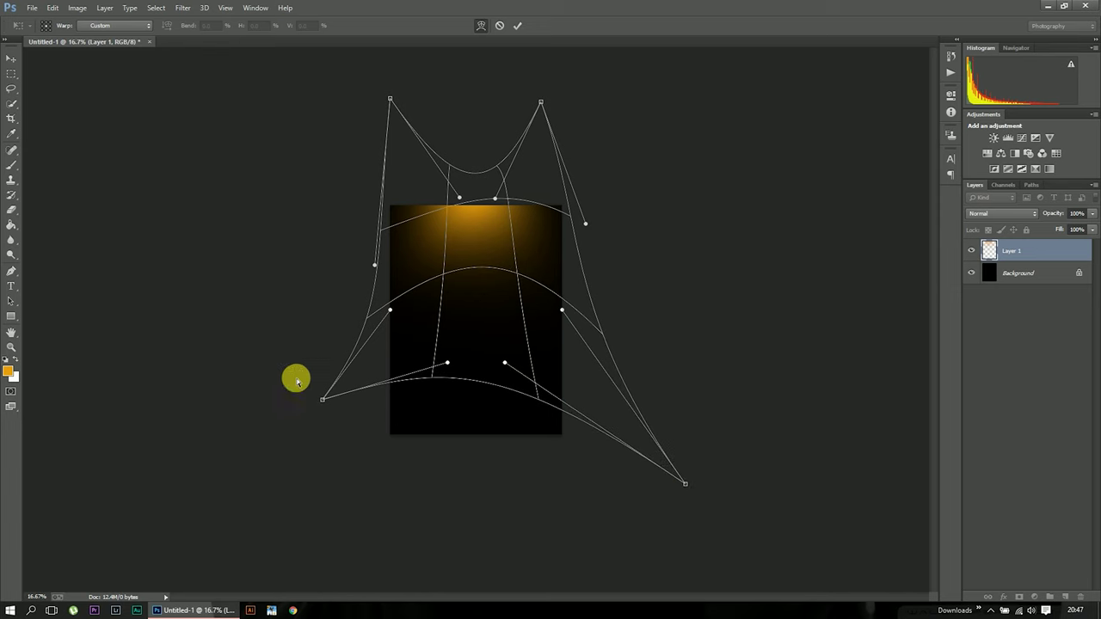
{"action": "left_click_drag", "start_coordinate": [322, 399], "coordinate": [281, 438]}
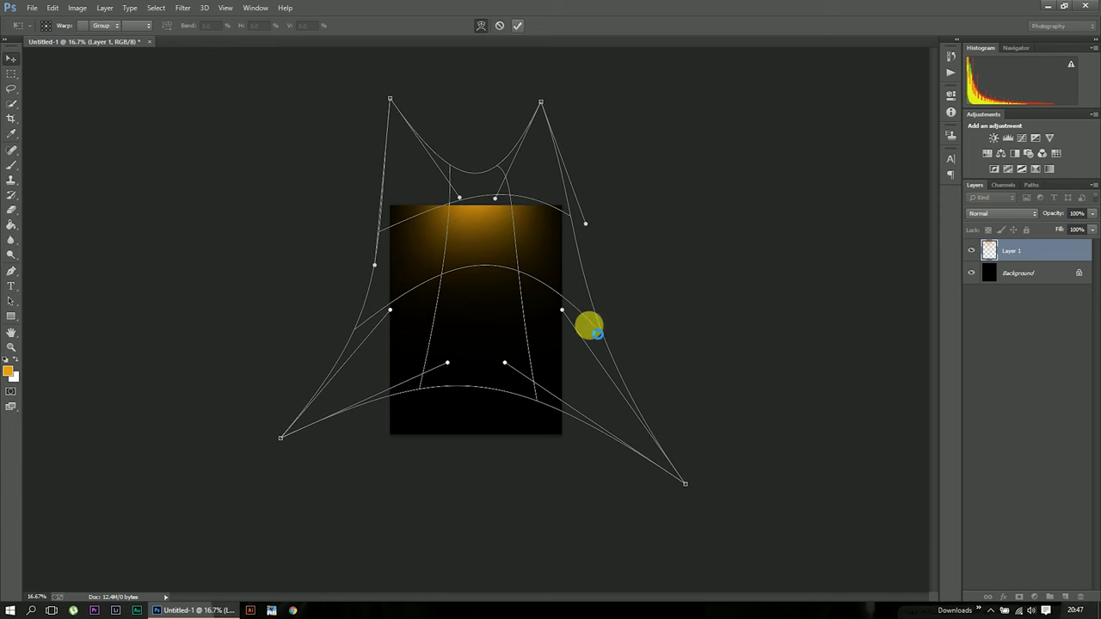
{"action": "double_click", "coordinate": [438, 325]}
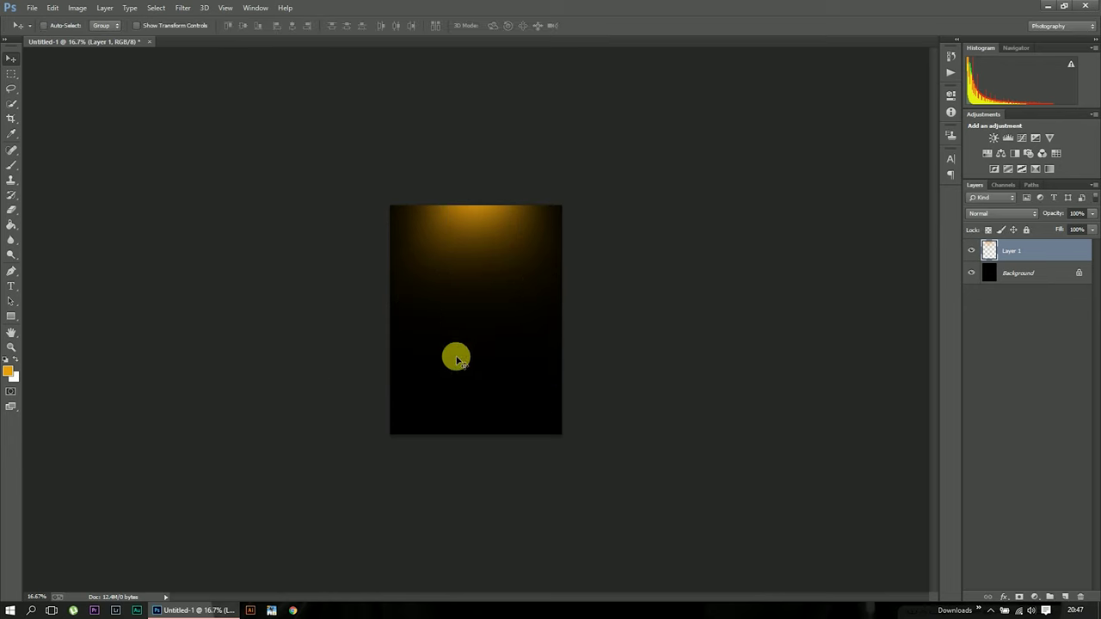
{"action": "left_click", "coordinate": [1065, 596]}
Paint a soft orange spot near the bottom and squash it into a flat strip.
{"action": "left_click", "coordinate": [10, 163]}
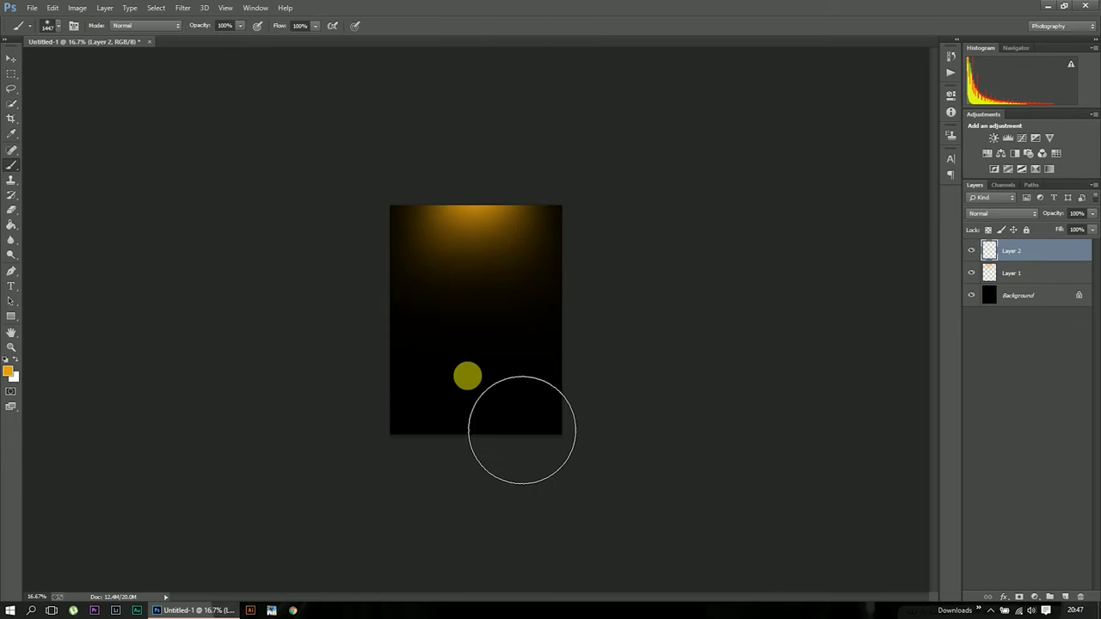
{"action": "left_click", "coordinate": [467, 376]}
{"action": "left_click", "coordinate": [11, 58]}
{"action": "key", "text": "ctrl+t"}
{"action": "left_click_drag", "start_coordinate": [559, 262], "coordinate": [562, 380]}
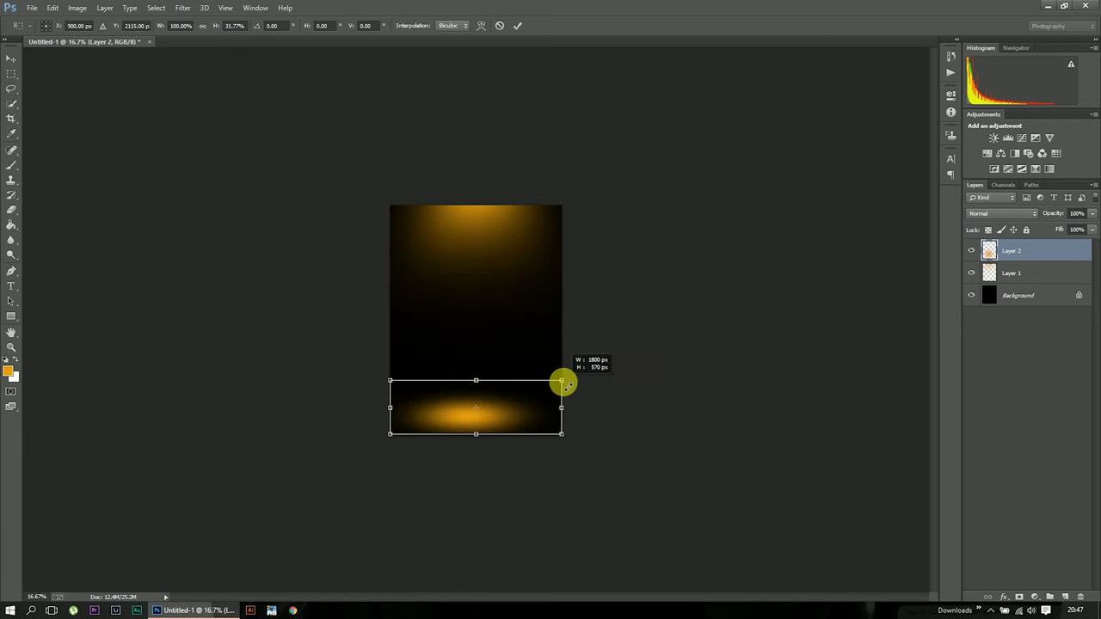
Warp the strip into an arc with corners curving outward, then commit it.
{"action": "left_click", "coordinate": [481, 25]}
{"action": "left_click_drag", "start_coordinate": [390, 434], "coordinate": [362, 465]}
{"action": "left_click_drag", "start_coordinate": [563, 435], "coordinate": [589, 469]}
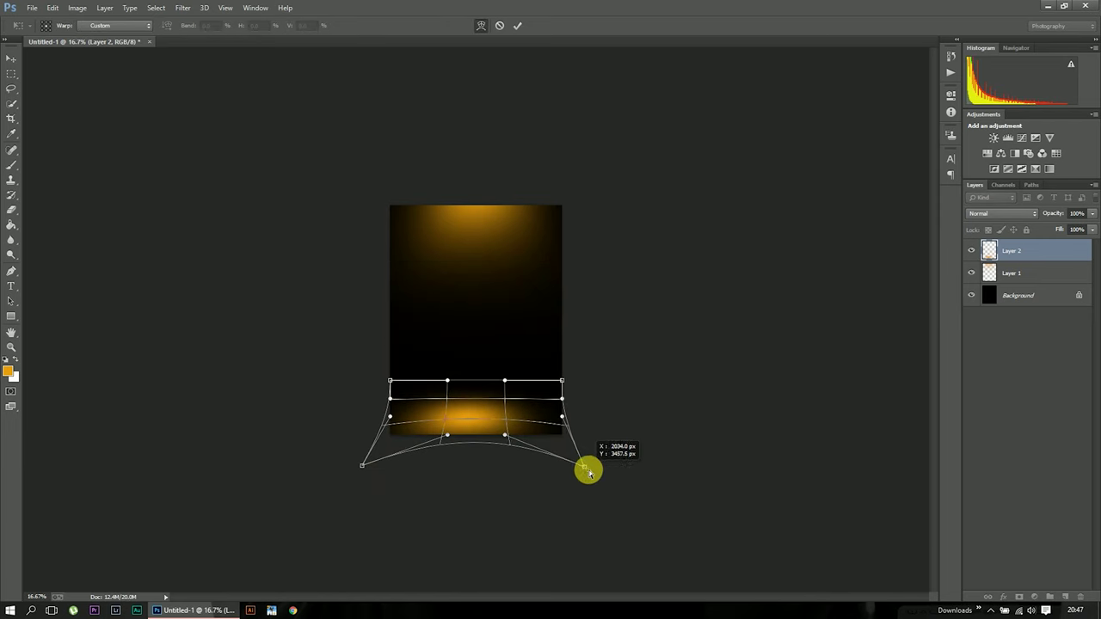
{"action": "left_click_drag", "start_coordinate": [562, 381], "coordinate": [563, 392]}
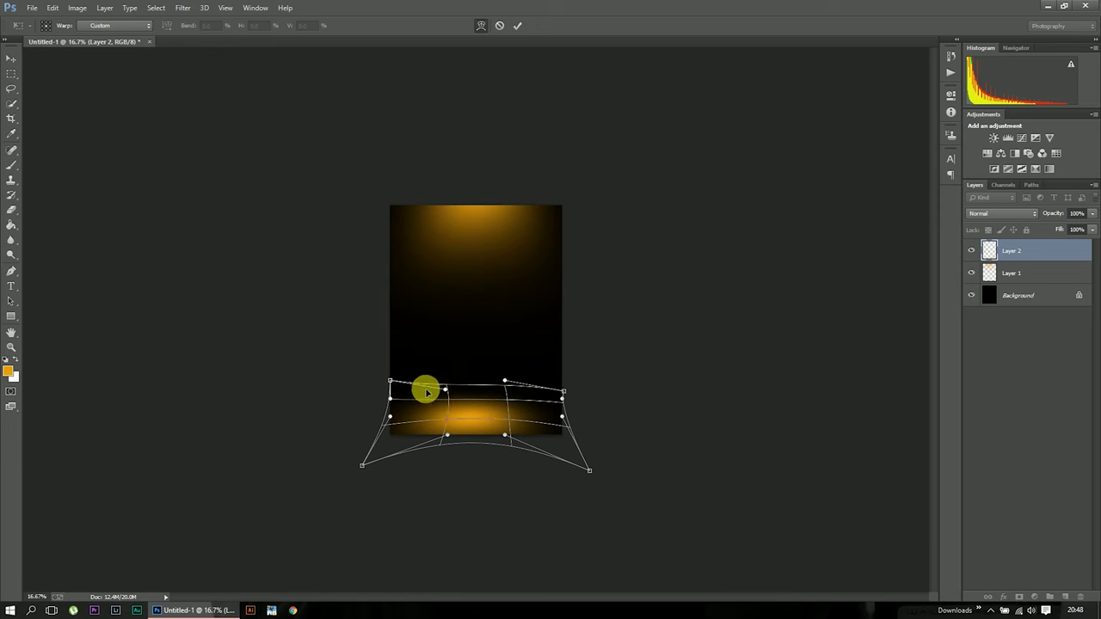
{"action": "left_click_drag", "start_coordinate": [390, 380], "coordinate": [362, 373]}
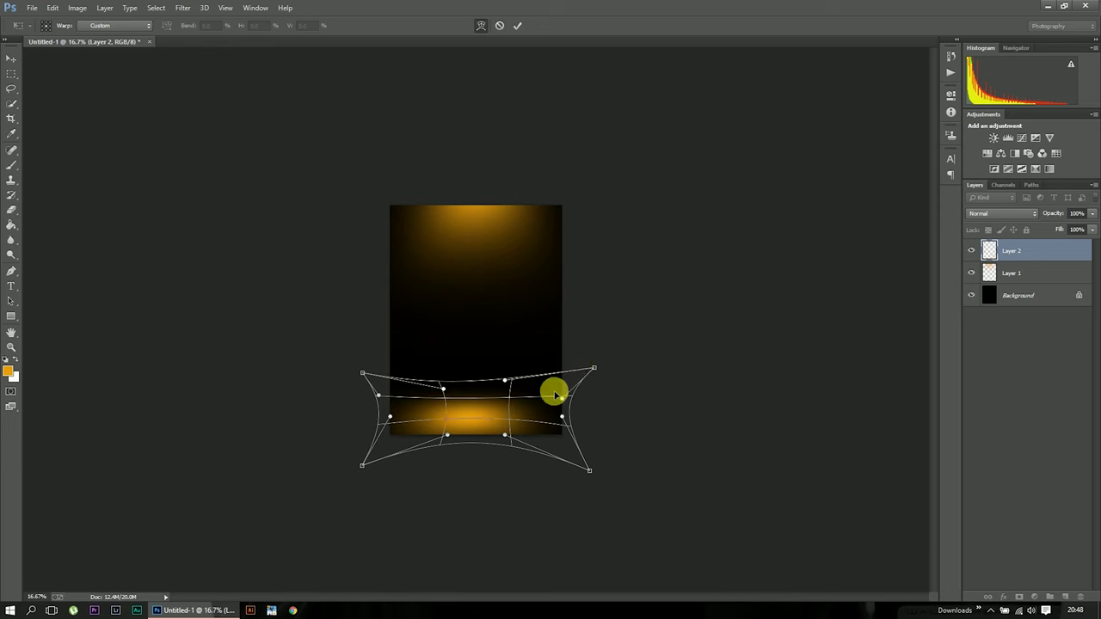
{"action": "left_click_drag", "start_coordinate": [567, 388], "coordinate": [594, 368]}
{"action": "left_click_drag", "start_coordinate": [484, 391], "coordinate": [484, 405]}
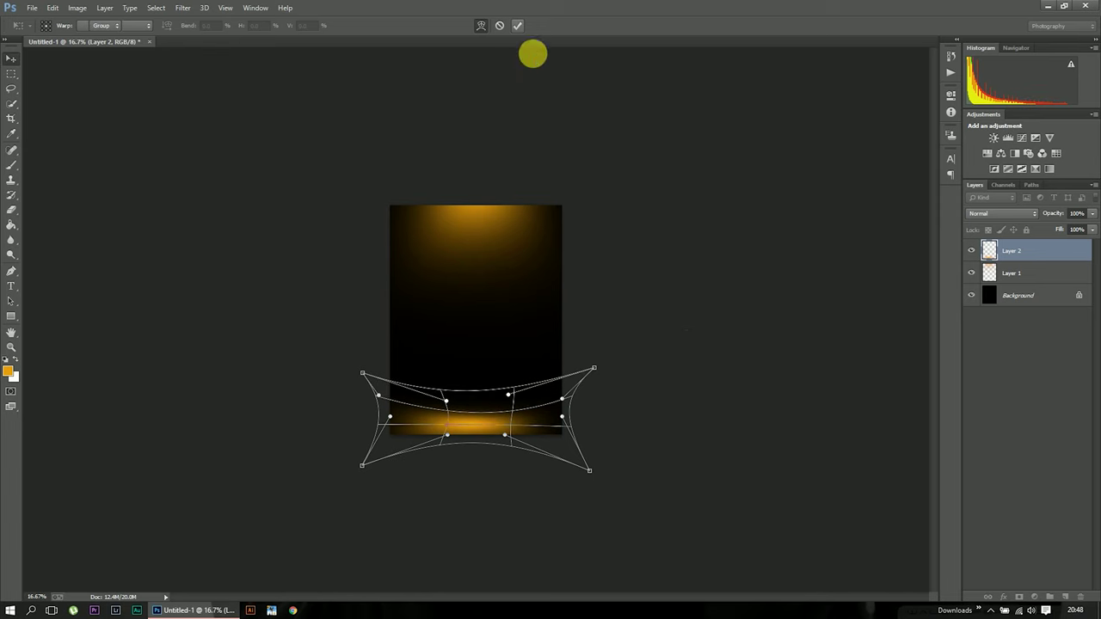
{"action": "left_click", "coordinate": [515, 28]}
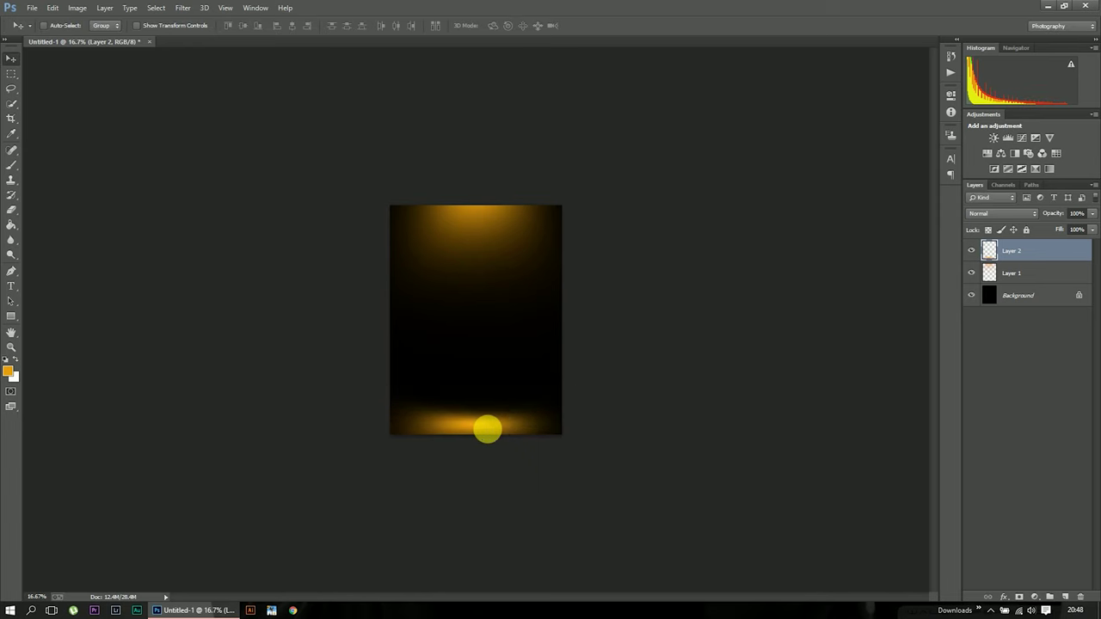
{"action": "left_click", "coordinate": [31, 7]}
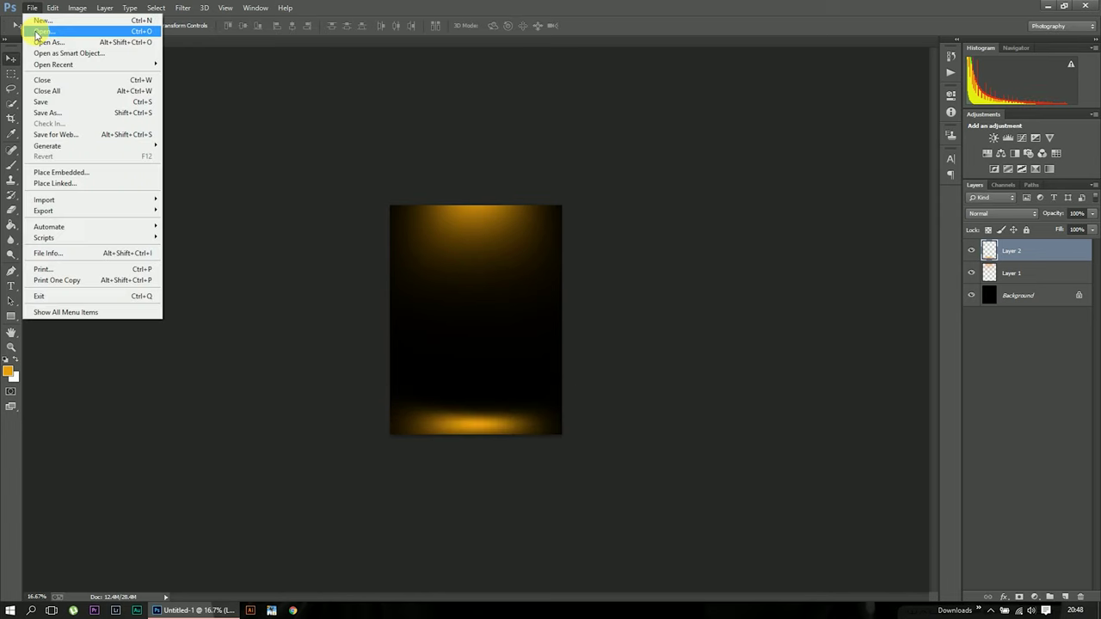
Place the bear bottle image as an embedded object and add Layer 3 above it.
{"action": "left_click", "coordinate": [64, 176]}
{"action": "left_click", "coordinate": [132, 93]}
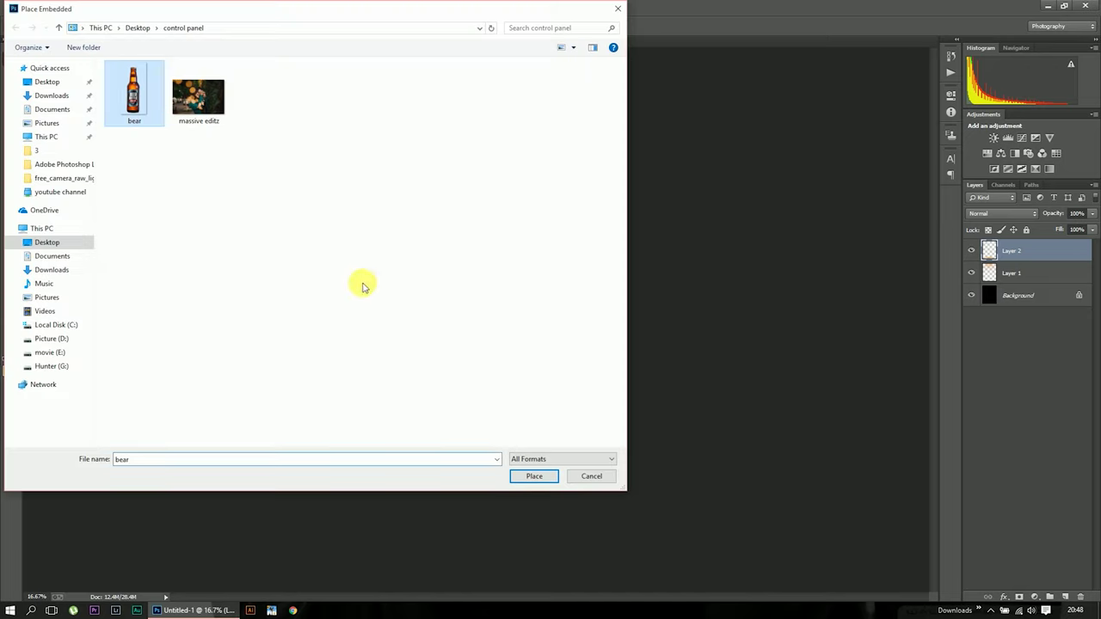
{"action": "left_click", "coordinate": [536, 476]}
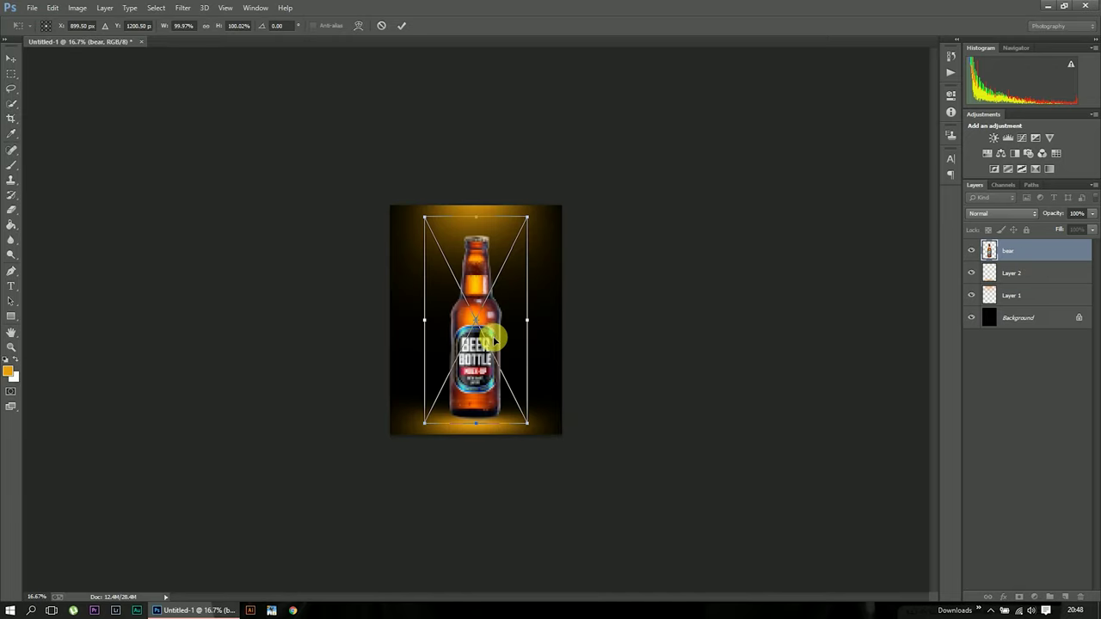
{"action": "left_click", "coordinate": [401, 25]}
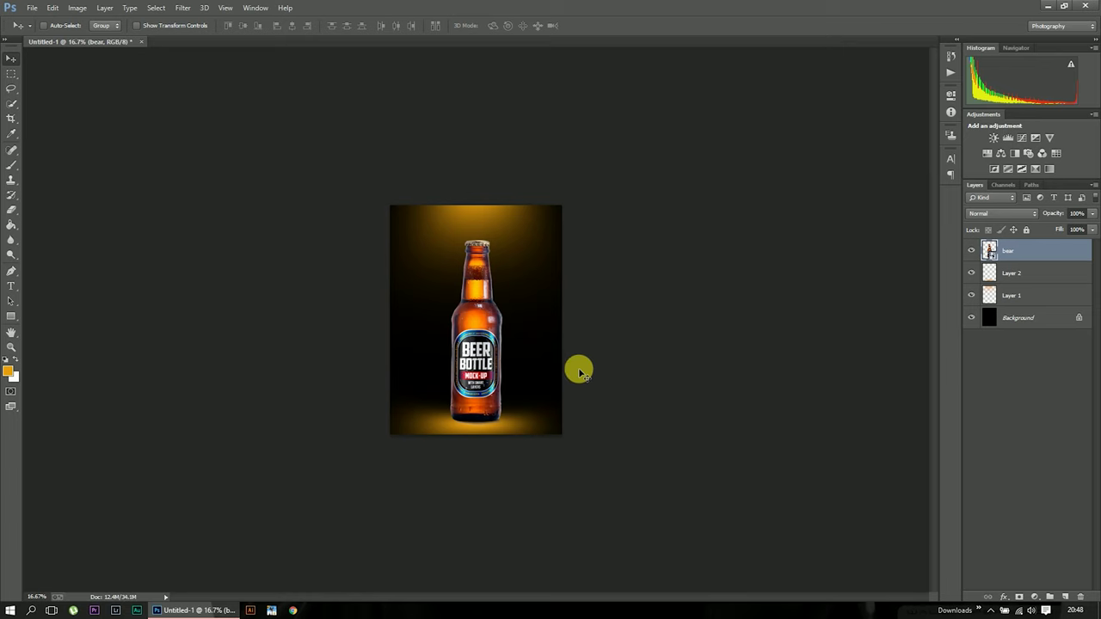
{"action": "key", "text": "ctrl+plus"}
{"action": "key", "text": "ctrl+plus"}
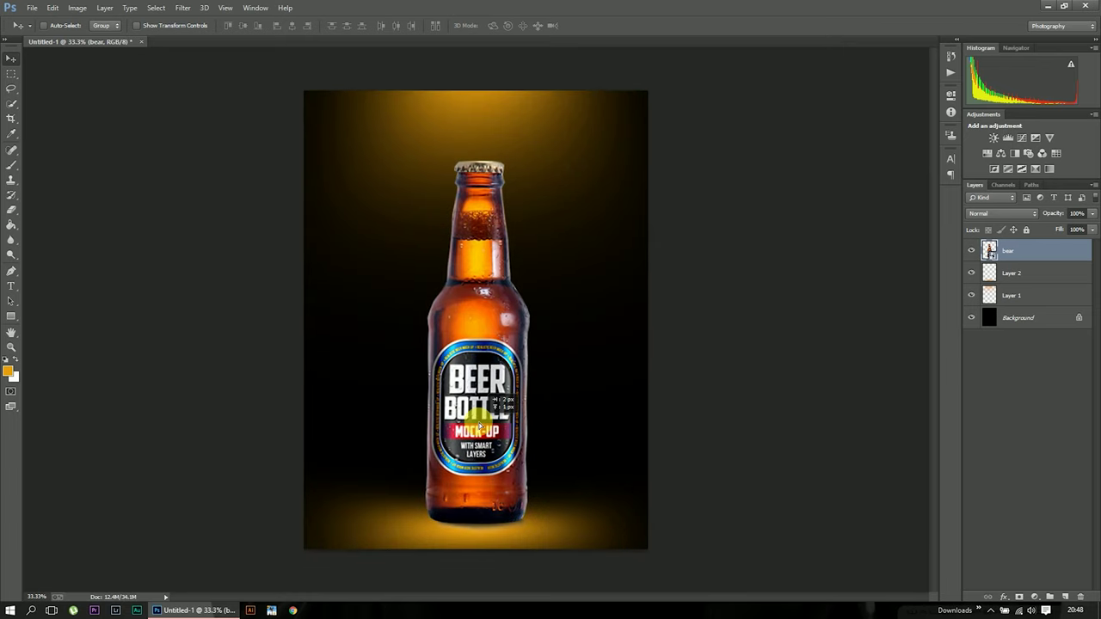
{"action": "left_click", "coordinate": [1065, 596]}
Paint a large black dab on Layer 3.
{"action": "left_click", "coordinate": [11, 165]}
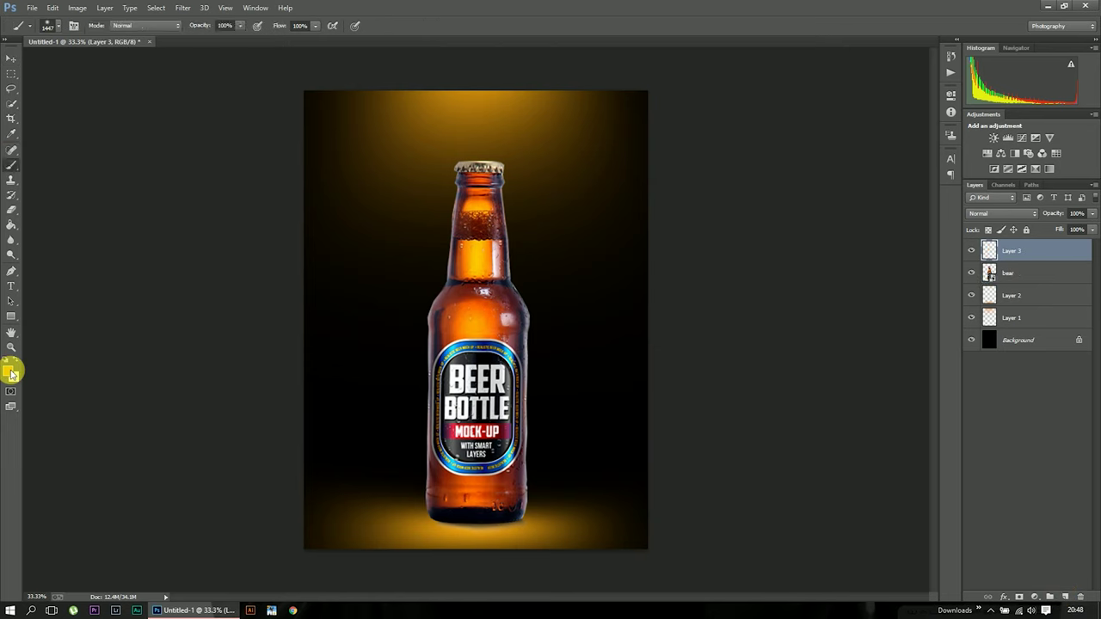
{"action": "left_click", "coordinate": [8, 371]}
{"action": "left_click_drag", "start_coordinate": [688, 327], "coordinate": [641, 361]}
{"action": "left_click", "coordinate": [929, 187]}
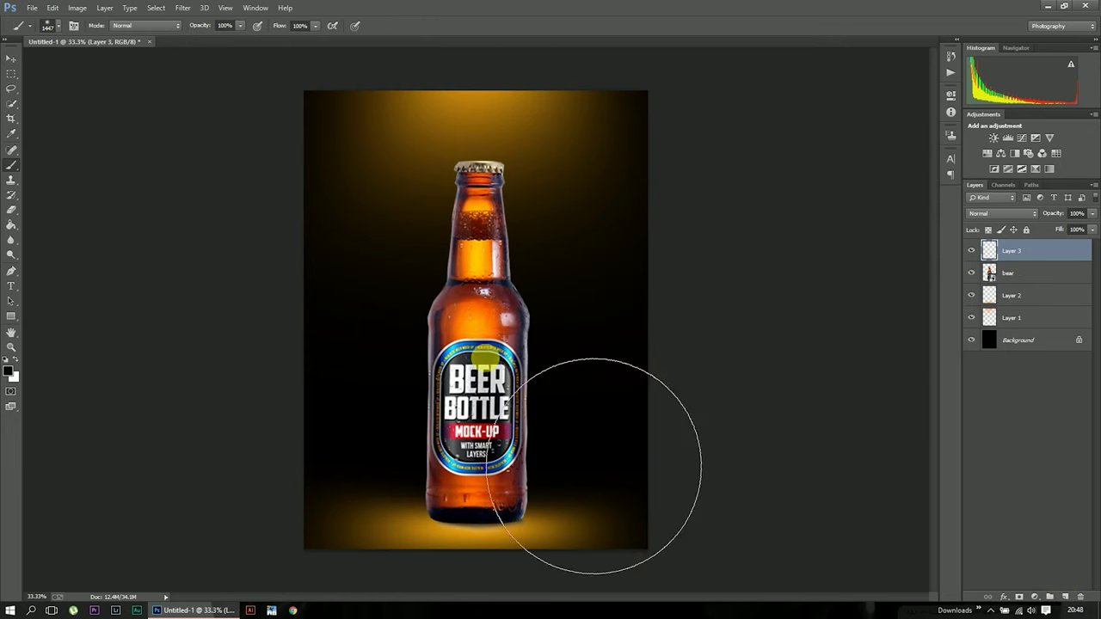
{"action": "left_click", "coordinate": [479, 513]}
Squash the black paint into a flat shadow strip at the bottom, nudged left.
{"action": "left_click", "coordinate": [11, 60]}
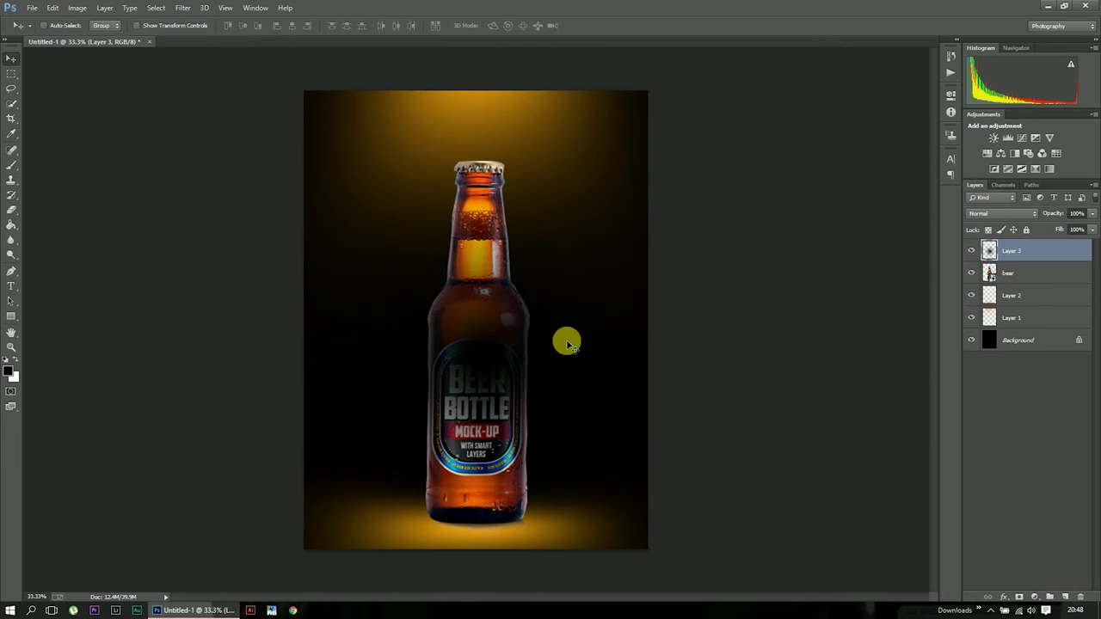
{"action": "key", "text": "ctrl+t"}
{"action": "left_click_drag", "start_coordinate": [645, 91], "coordinate": [654, 485]}
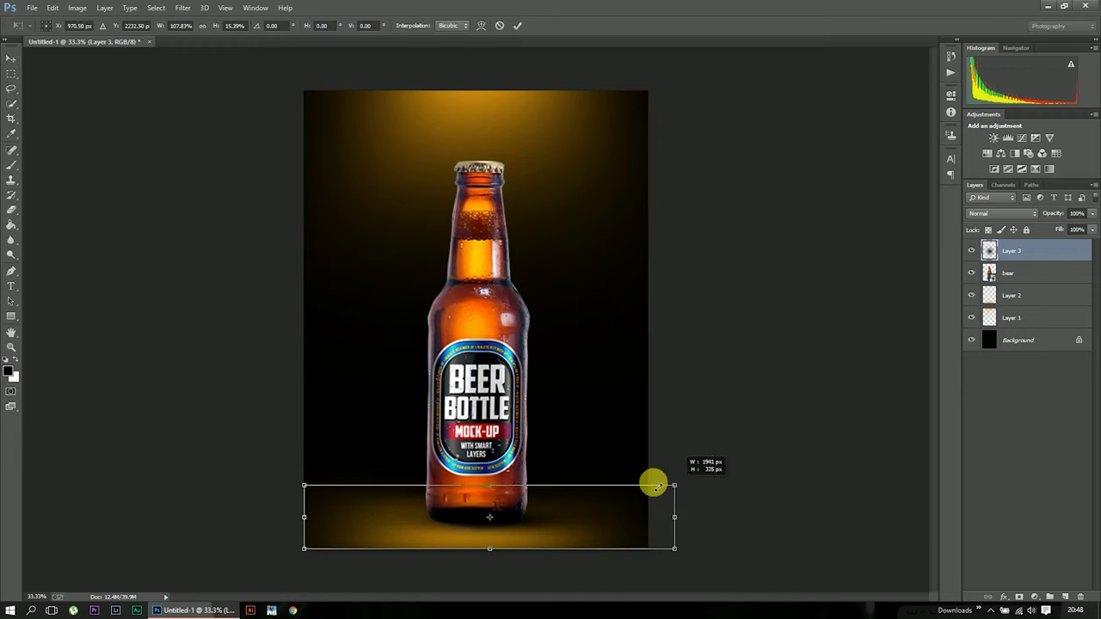
{"action": "left_click_drag", "start_coordinate": [573, 512], "coordinate": [557, 521]}
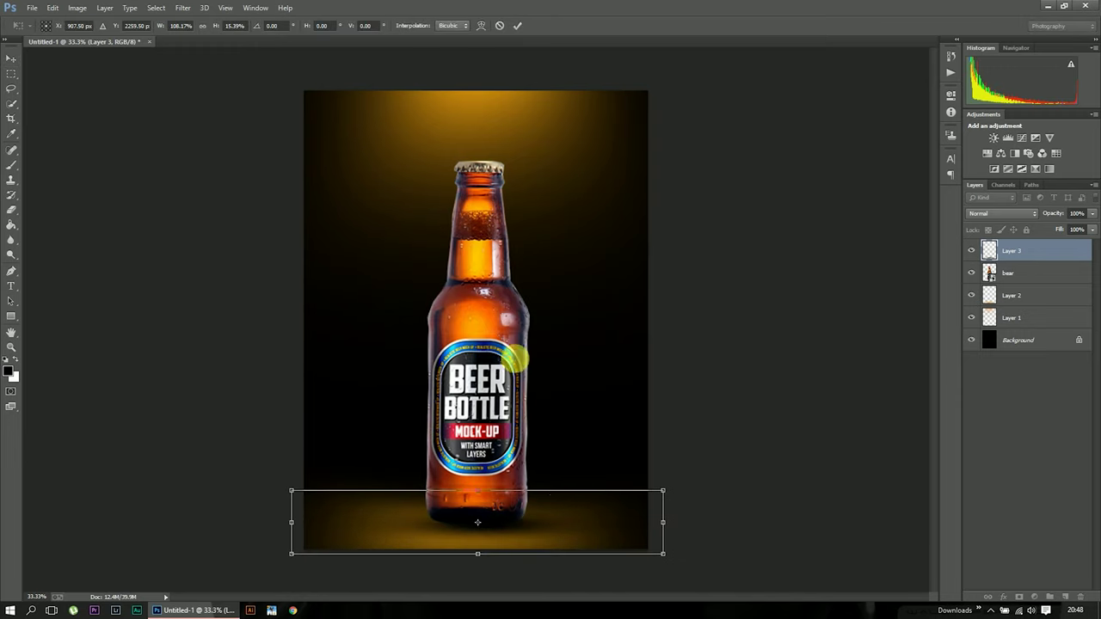
{"action": "left_click", "coordinate": [519, 31]}
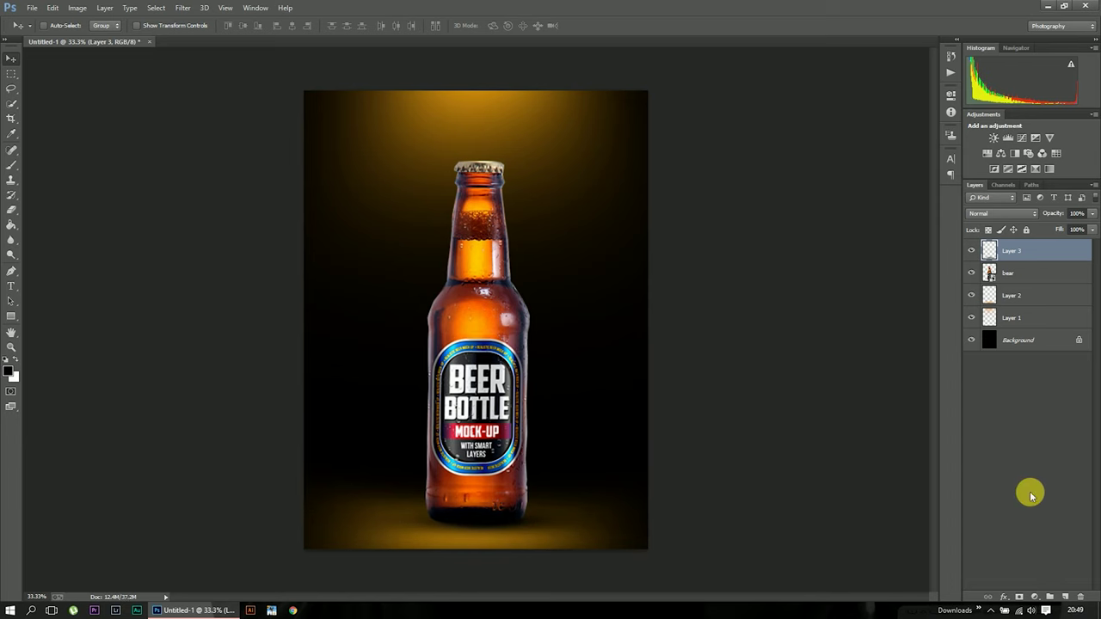
Add Layer 4 and sample the orange glow colour as the foreground.
{"action": "left_click", "coordinate": [1066, 596]}
{"action": "left_click", "coordinate": [7, 370]}
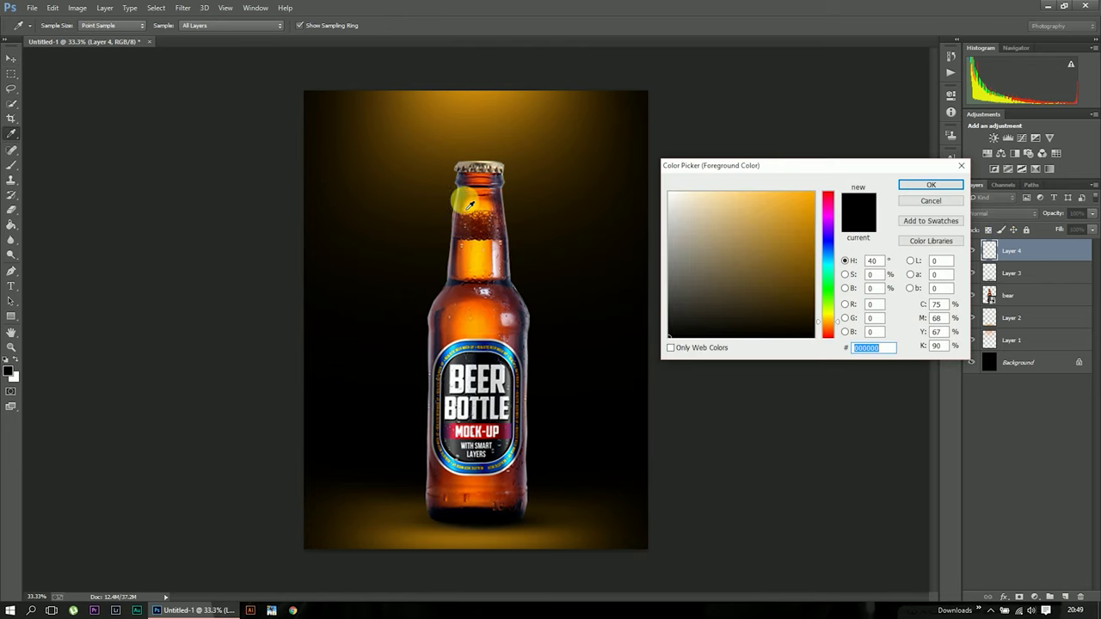
{"action": "left_click", "coordinate": [480, 104]}
{"action": "left_click", "coordinate": [930, 184]}
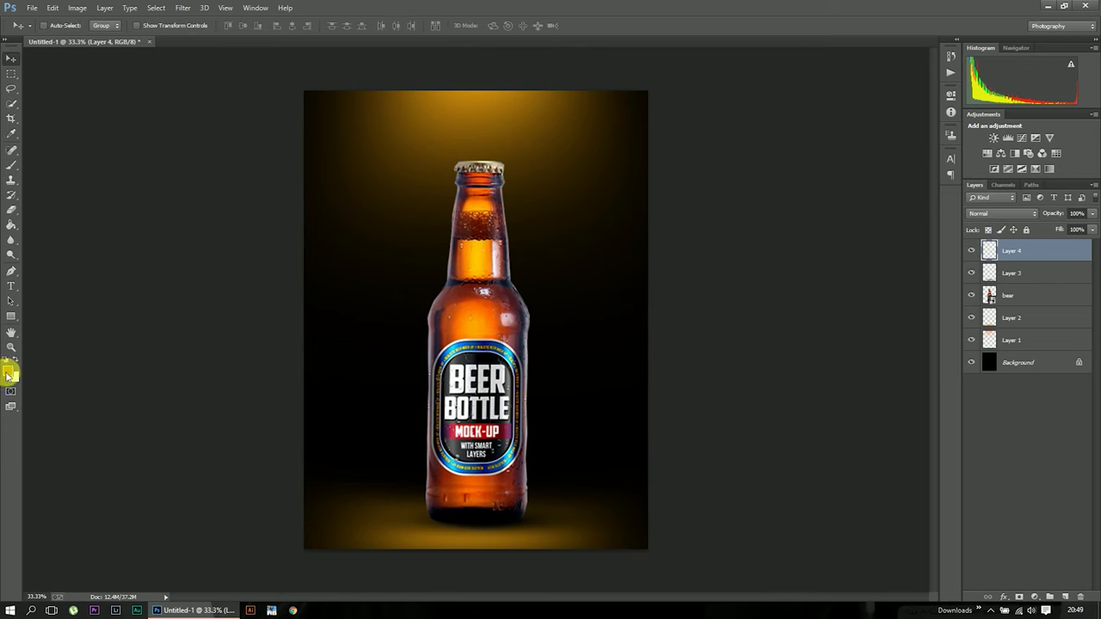
{"action": "left_click", "coordinate": [8, 371]}
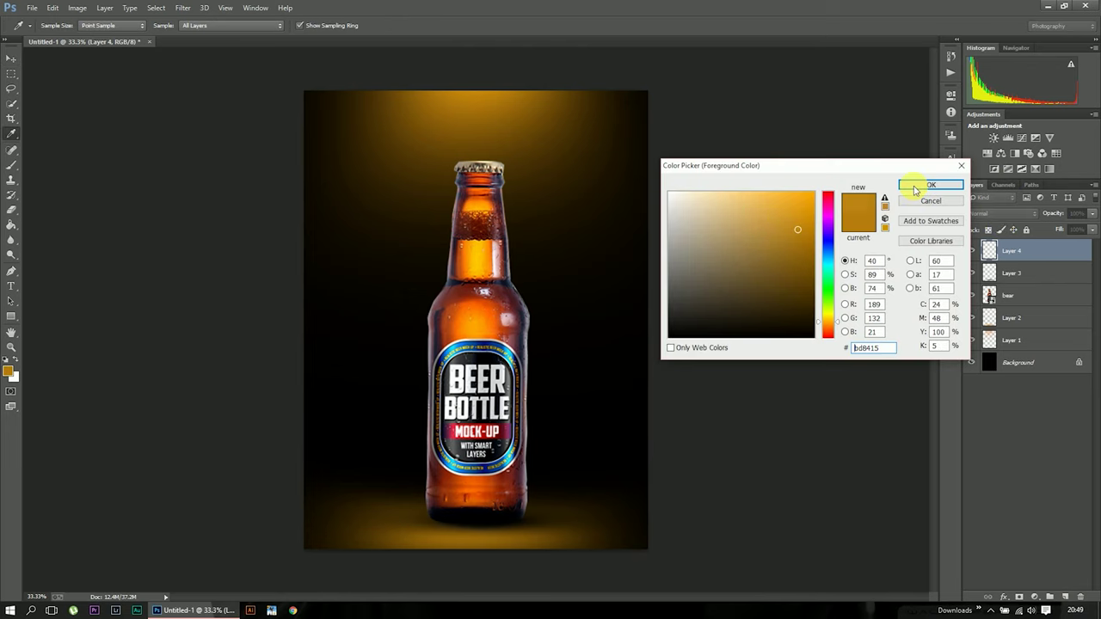
{"action": "left_click", "coordinate": [915, 188]}
Paint orange around the bottle with a 128 px brush and move Layer 4 below the bottle.
{"action": "left_click", "coordinate": [11, 164]}
{"action": "right_click", "coordinate": [606, 273]}
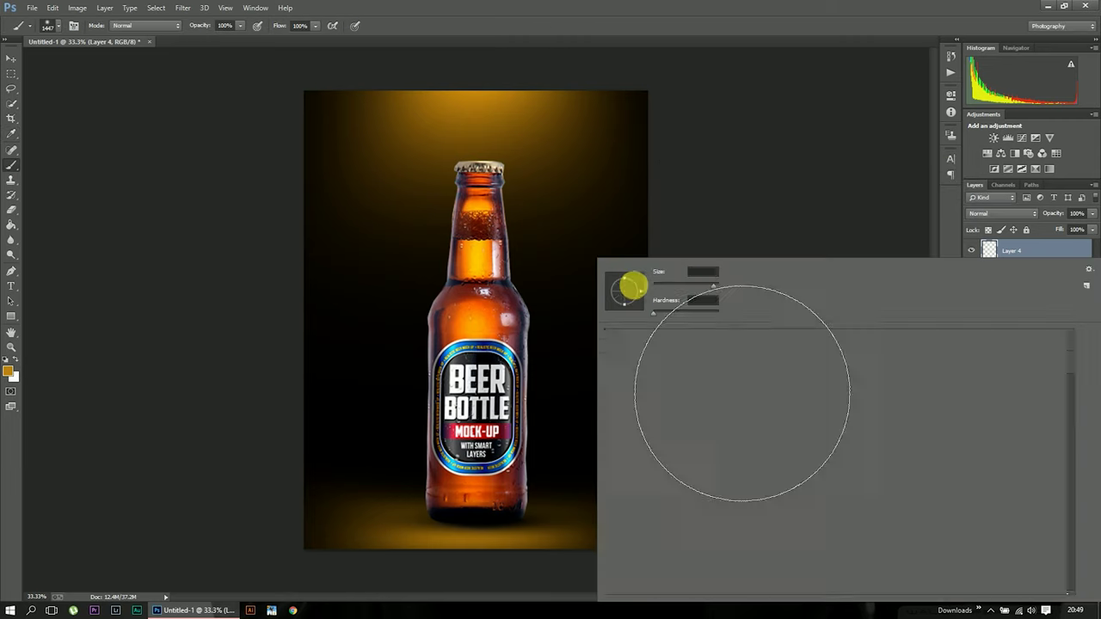
{"action": "left_click_drag", "start_coordinate": [713, 285], "coordinate": [691, 283]}
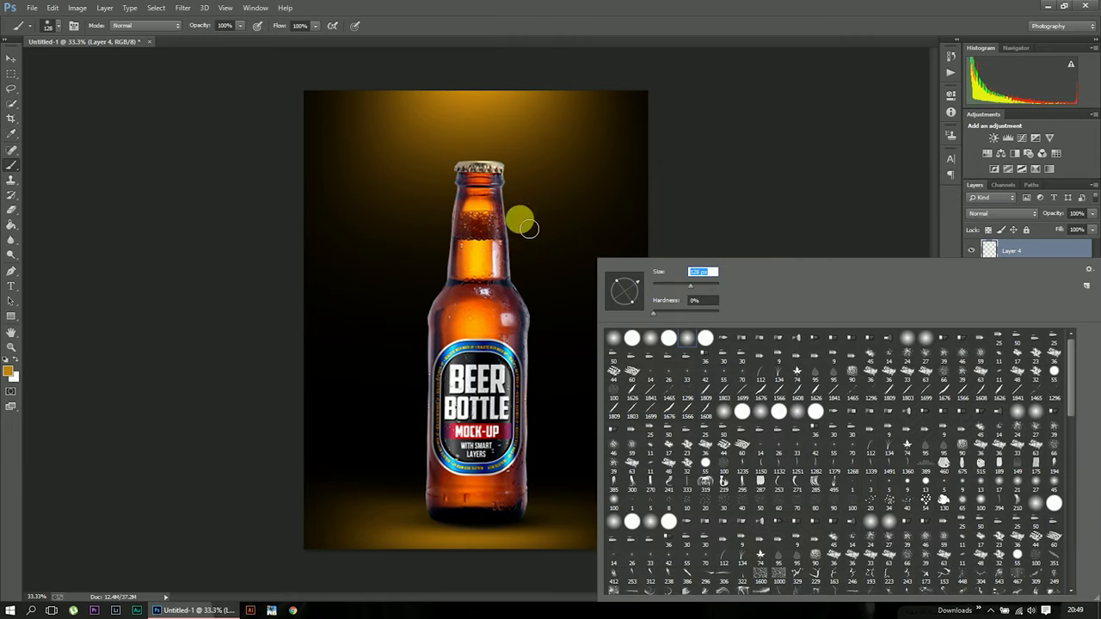
{"action": "left_click", "coordinate": [778, 184]}
{"action": "left_click_drag", "start_coordinate": [510, 197], "coordinate": [537, 402]}
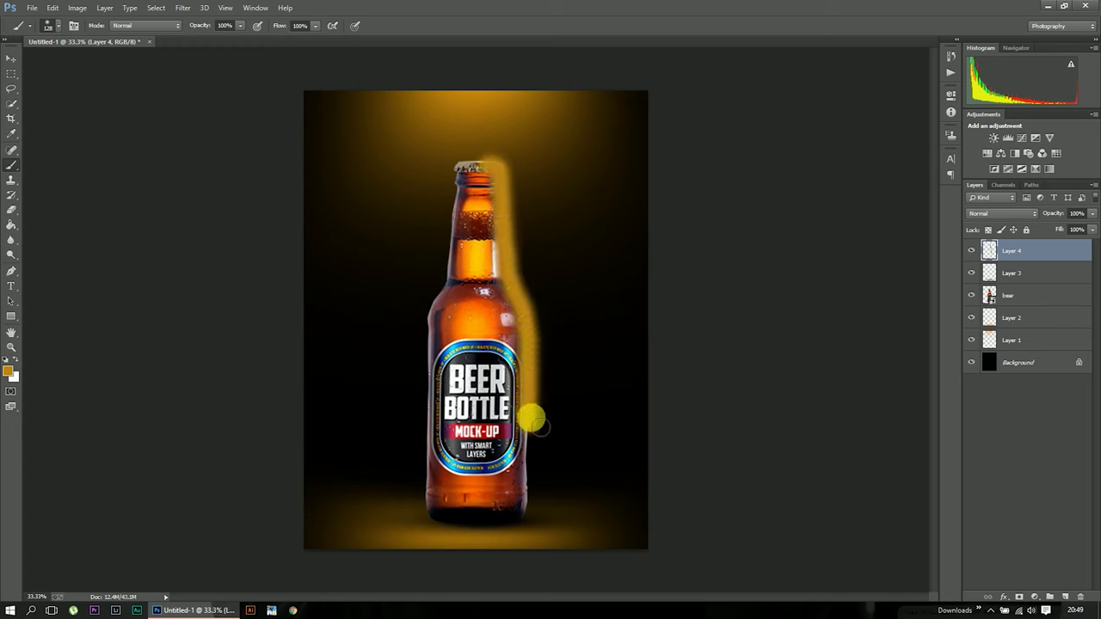
{"action": "left_click_drag", "start_coordinate": [528, 451], "coordinate": [521, 514]}
{"action": "mouse_move", "coordinate": [481, 162]}
{"action": "left_mouse_down"}
{"action": "mouse_move", "coordinate": [454, 211]}
{"action": "mouse_move", "coordinate": [430, 332]}
{"action": "mouse_move", "coordinate": [424, 506]}
{"action": "left_mouse_up"}
{"action": "left_click", "coordinate": [12, 58]}
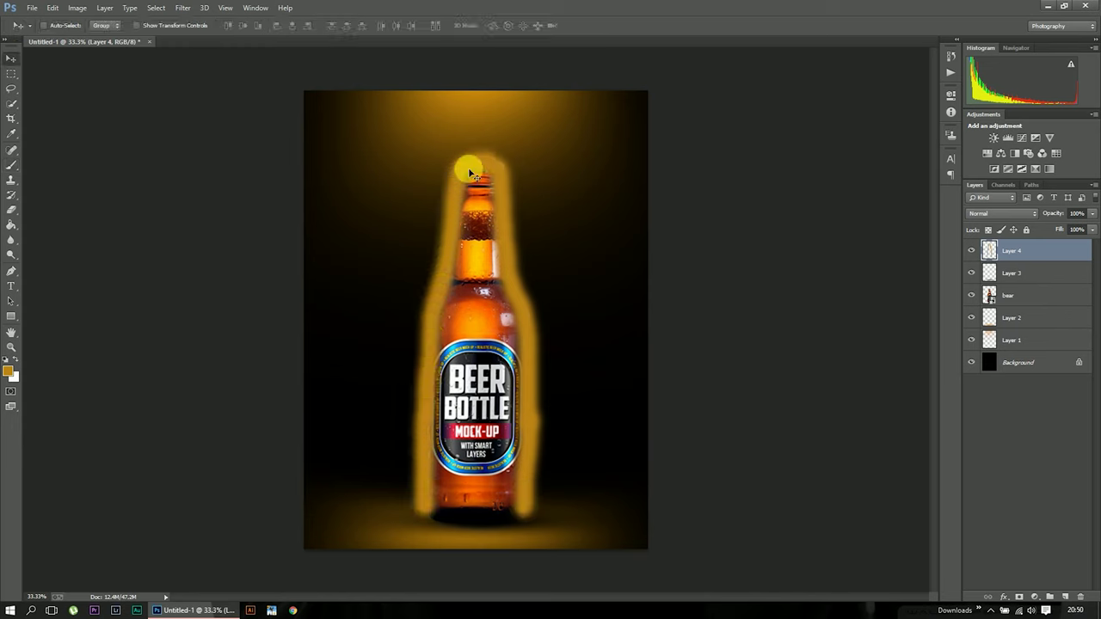
{"action": "left_click_drag", "start_coordinate": [1043, 261], "coordinate": [1043, 305]}
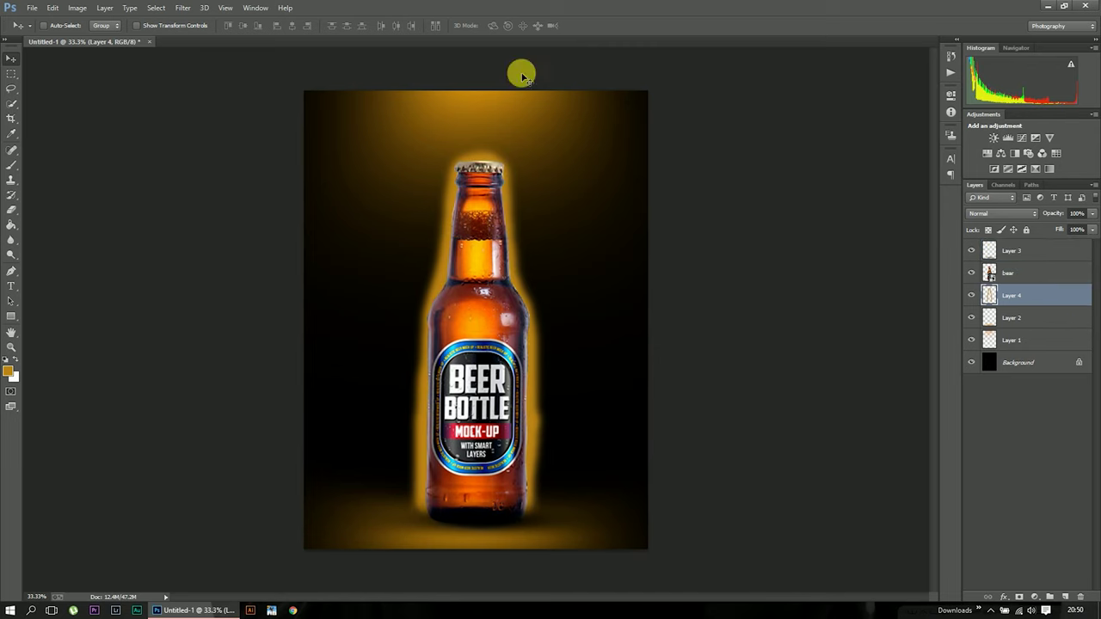
Erase part of Layer 4's glow along the bottle's right edge with a 1053 px eraser.
{"action": "left_click", "coordinate": [11, 218]}
{"action": "right_click", "coordinate": [177, 216]}
{"action": "left_click", "coordinate": [62, 31]}
{"action": "left_click", "coordinate": [53, 25]}
{"action": "left_click_drag", "start_coordinate": [123, 71], "coordinate": [528, 173]}
{"action": "left_click", "coordinate": [748, 271]}
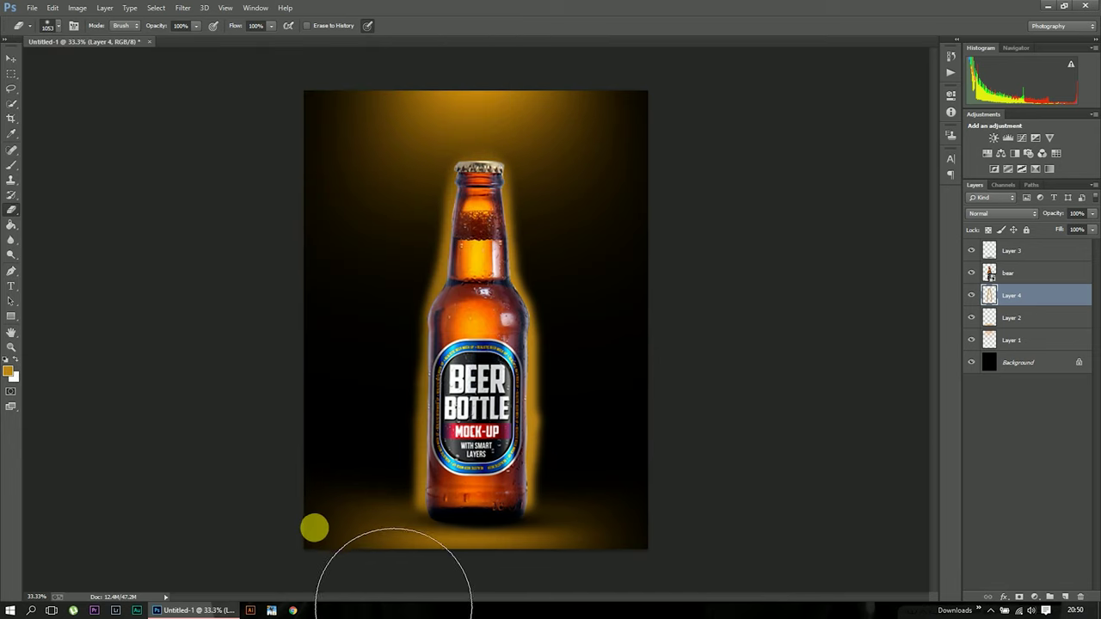
{"action": "left_click_drag", "start_coordinate": [611, 405], "coordinate": [593, 545]}
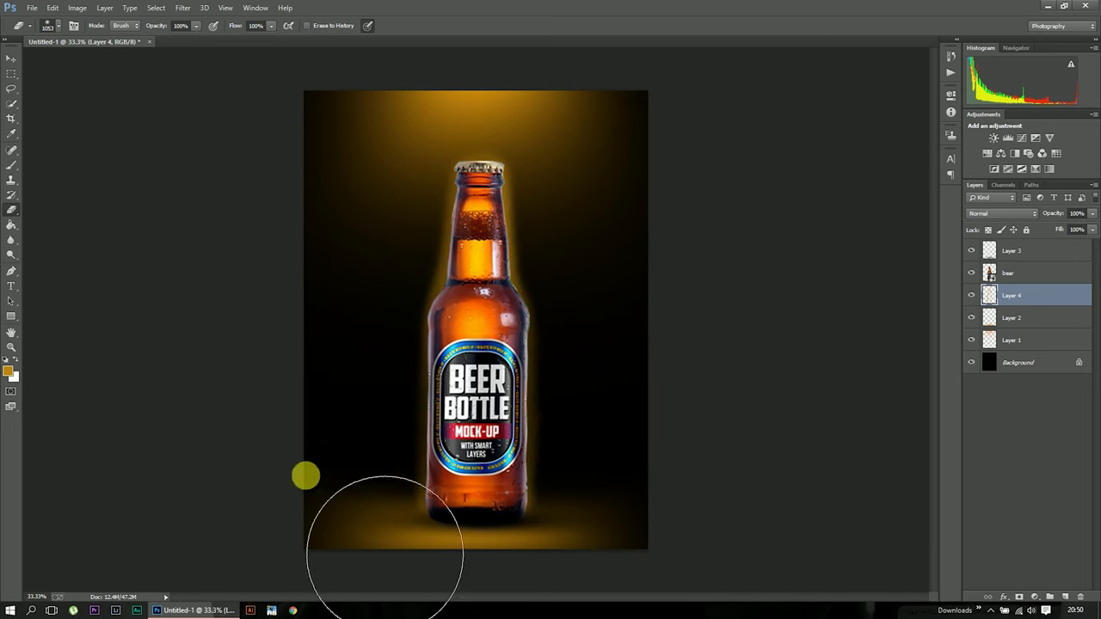
{"action": "left_click", "coordinate": [9, 59]}
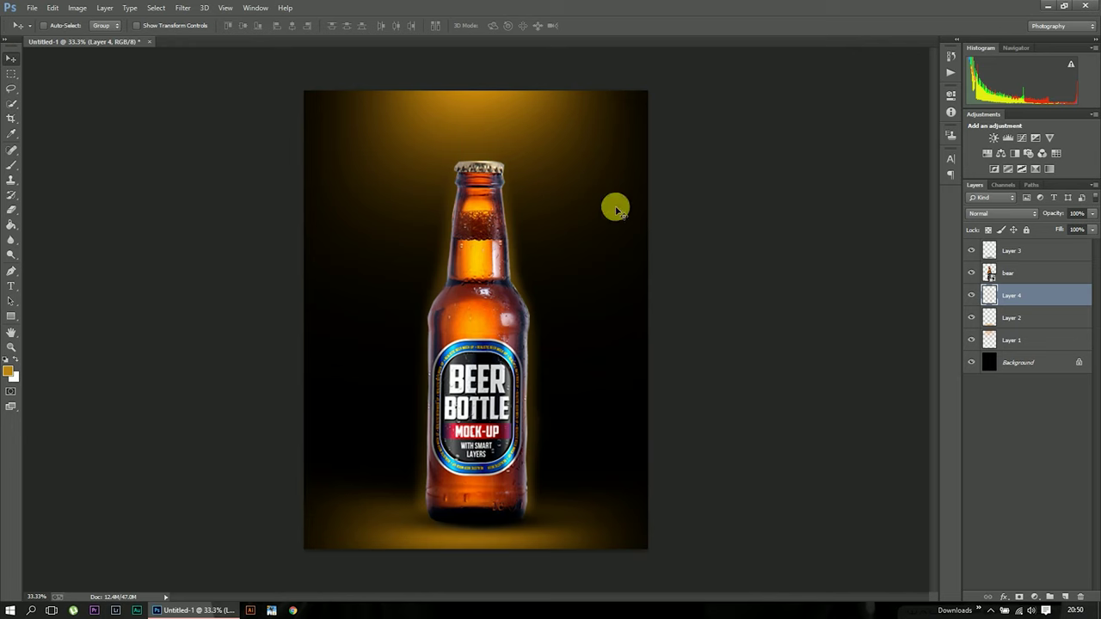
{"action": "left_click", "coordinate": [11, 209]}
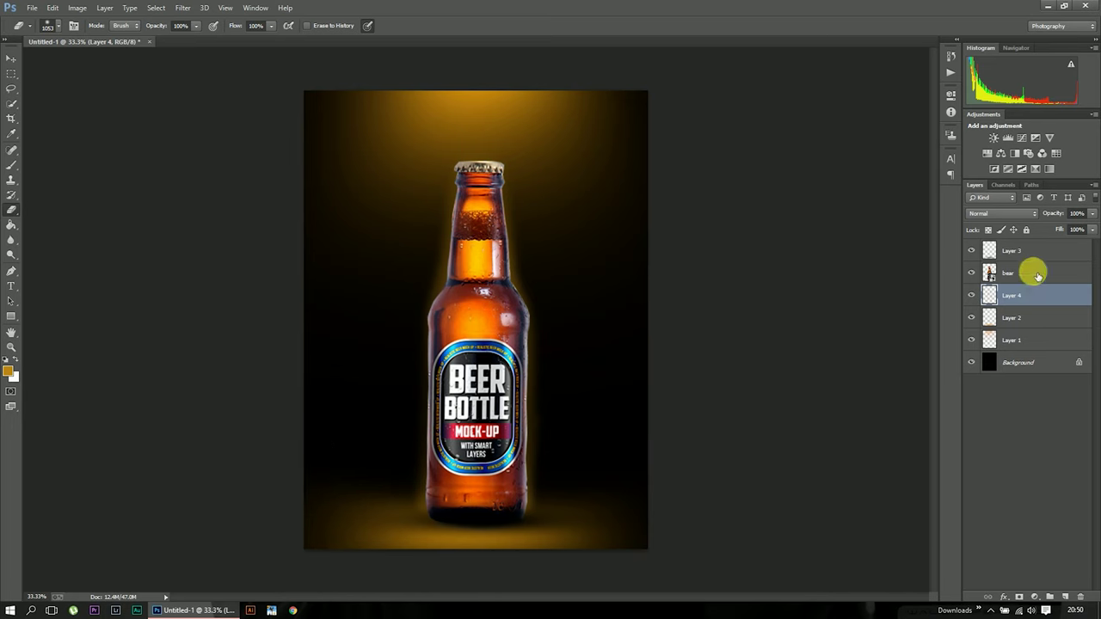
Raise the bear bottle layer's opacity to 100%, declining to rasterize it.
{"action": "left_click", "coordinate": [1037, 273]}
{"action": "left_click_drag", "start_coordinate": [1088, 232], "coordinate": [1090, 225]}
{"action": "left_click", "coordinate": [804, 223]}
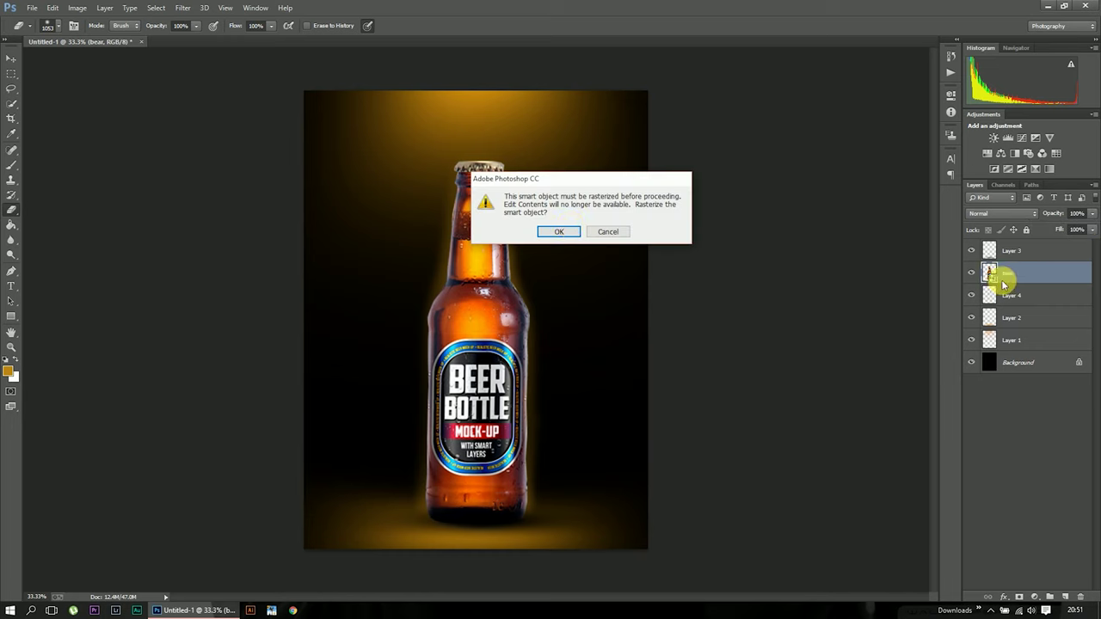
{"action": "left_click", "coordinate": [597, 232]}
{"action": "left_click", "coordinate": [11, 58]}
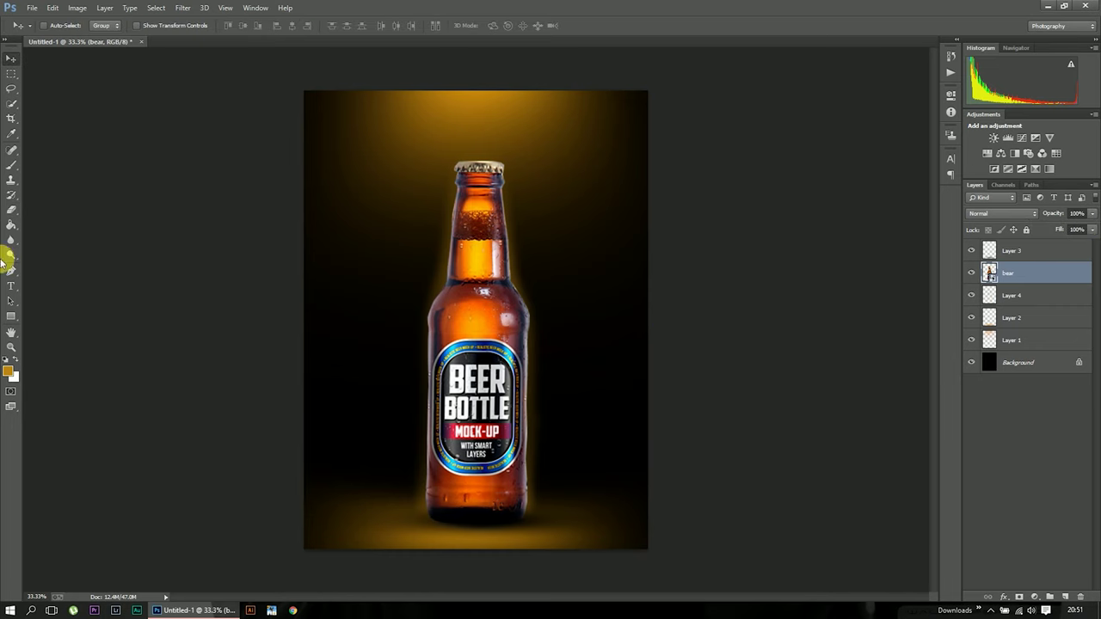
{"action": "left_click", "coordinate": [10, 169]}
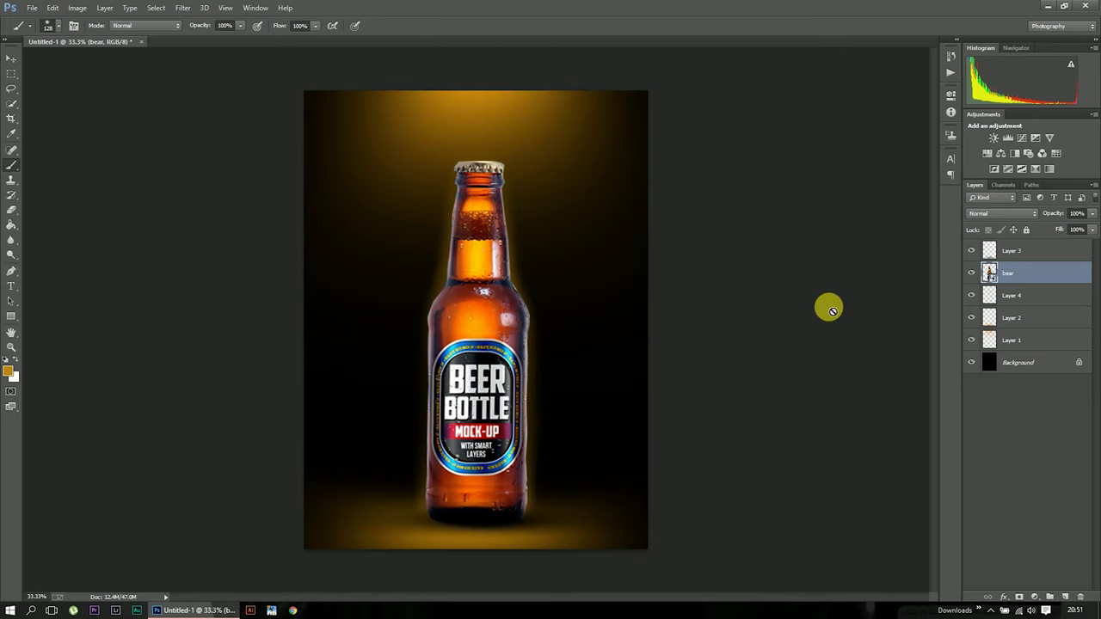
Add Layer 5 with a 700 px brush and stretch its orange paint over the whole bottle.
{"action": "left_click", "coordinate": [1065, 597]}
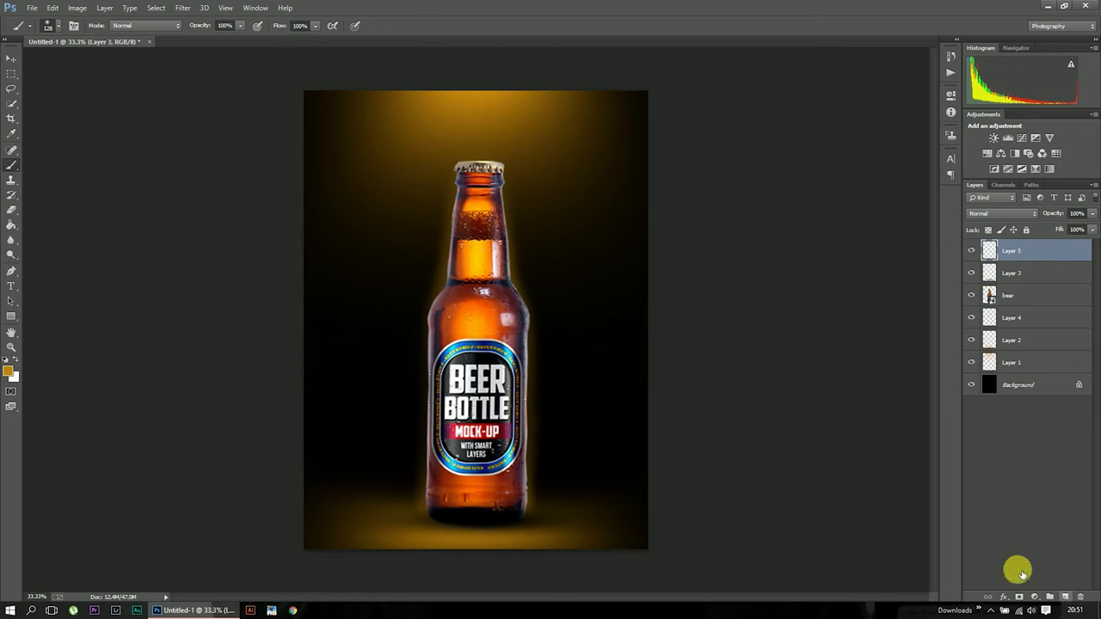
{"action": "key", "text": "bracketright"}
{"action": "key", "text": "bracketright"}
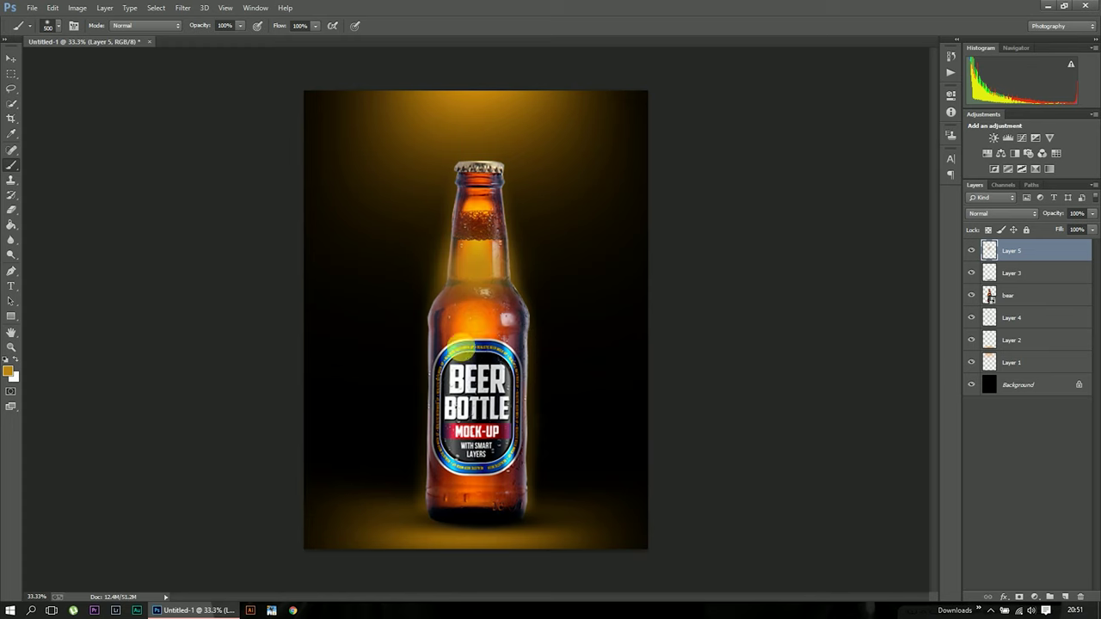
{"action": "left_click", "coordinate": [11, 57]}
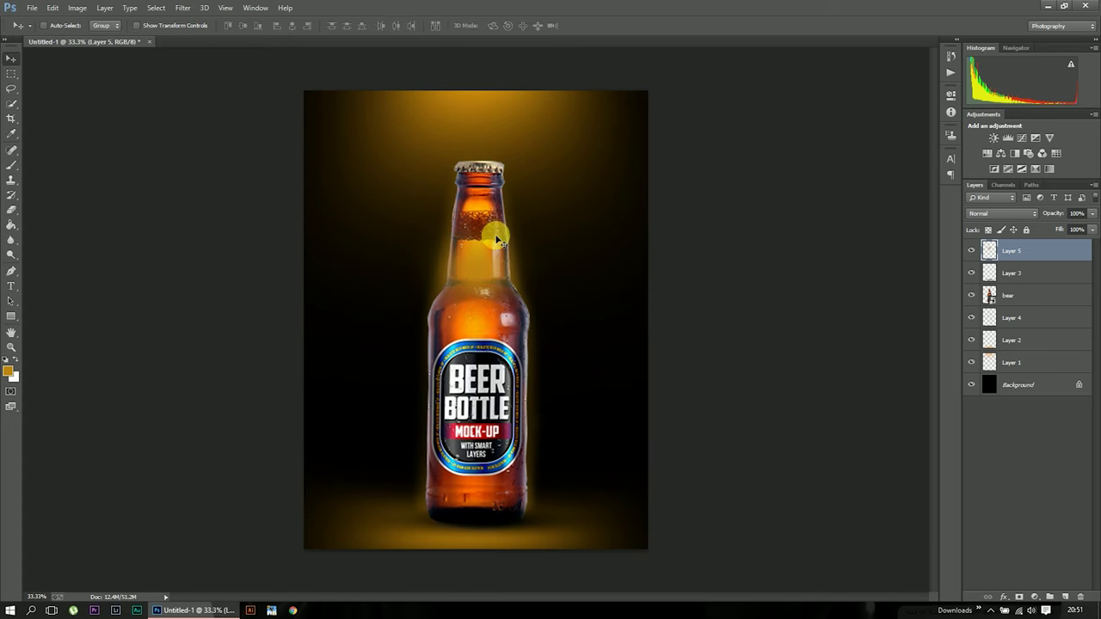
{"action": "key", "text": "ctrl+t"}
{"action": "left_click_drag", "start_coordinate": [553, 350], "coordinate": [602, 606]}
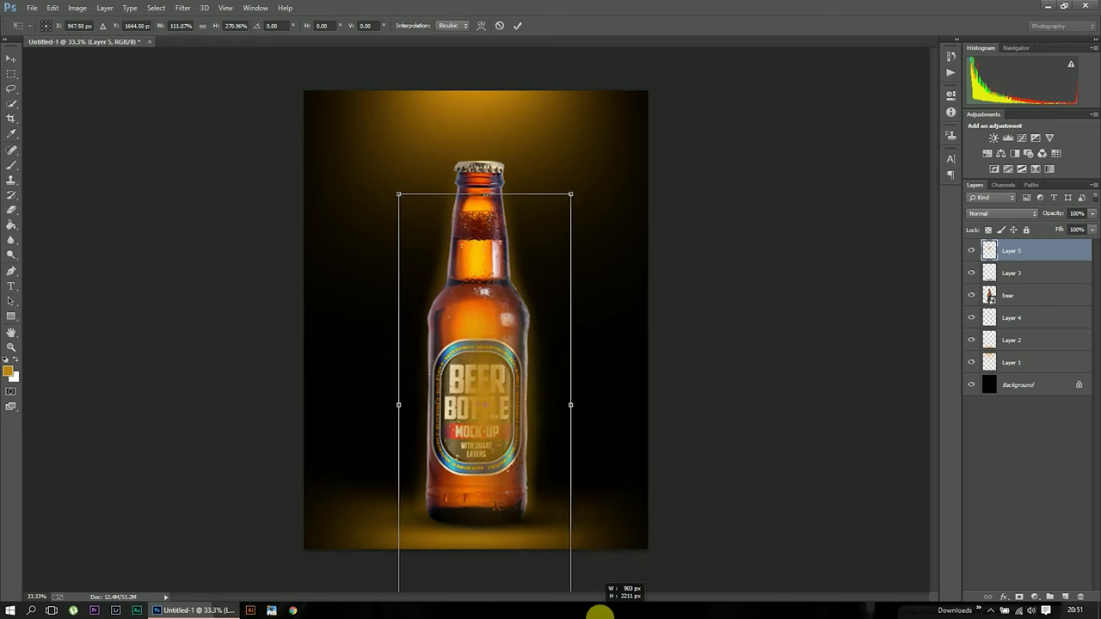
{"action": "left_click_drag", "start_coordinate": [547, 472], "coordinate": [504, 356]}
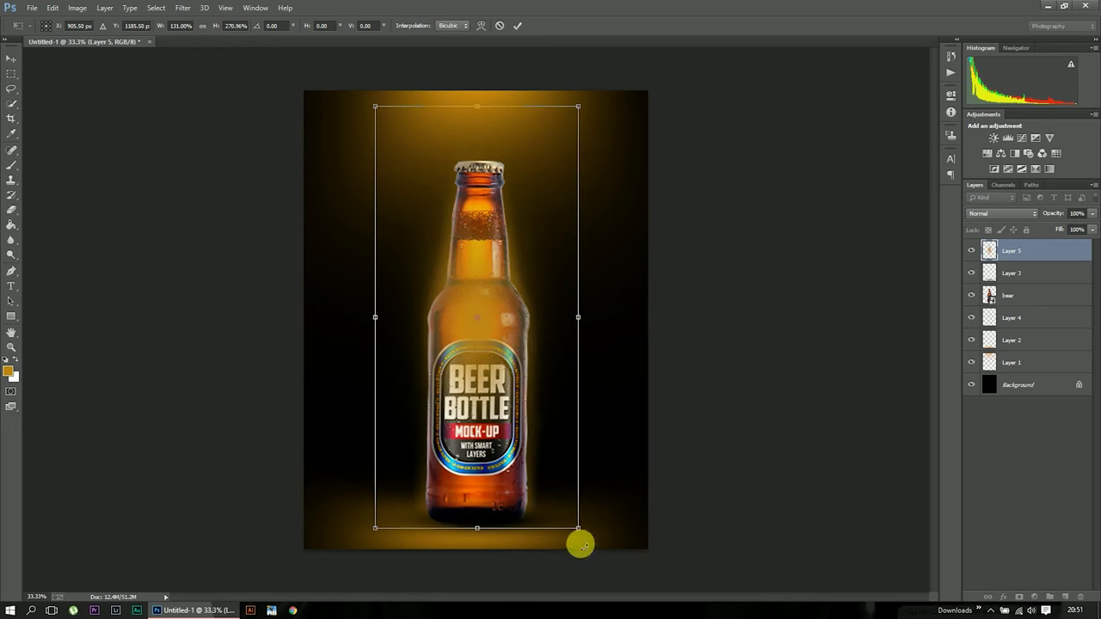
{"action": "left_click_drag", "start_coordinate": [571, 545], "coordinate": [599, 608]}
{"action": "left_click_drag", "start_coordinate": [590, 405], "coordinate": [528, 393]}
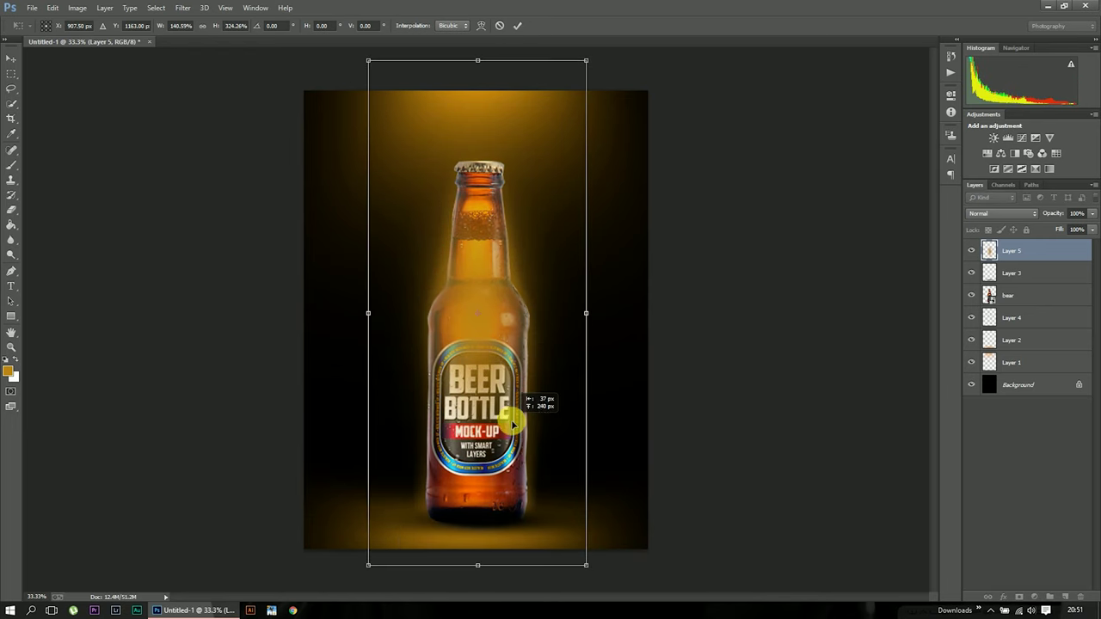
{"action": "left_click", "coordinate": [517, 24]}
Set Layer 5's blend mode to Screen.
{"action": "left_click", "coordinate": [1002, 213]}
{"action": "left_click", "coordinate": [1006, 318]}
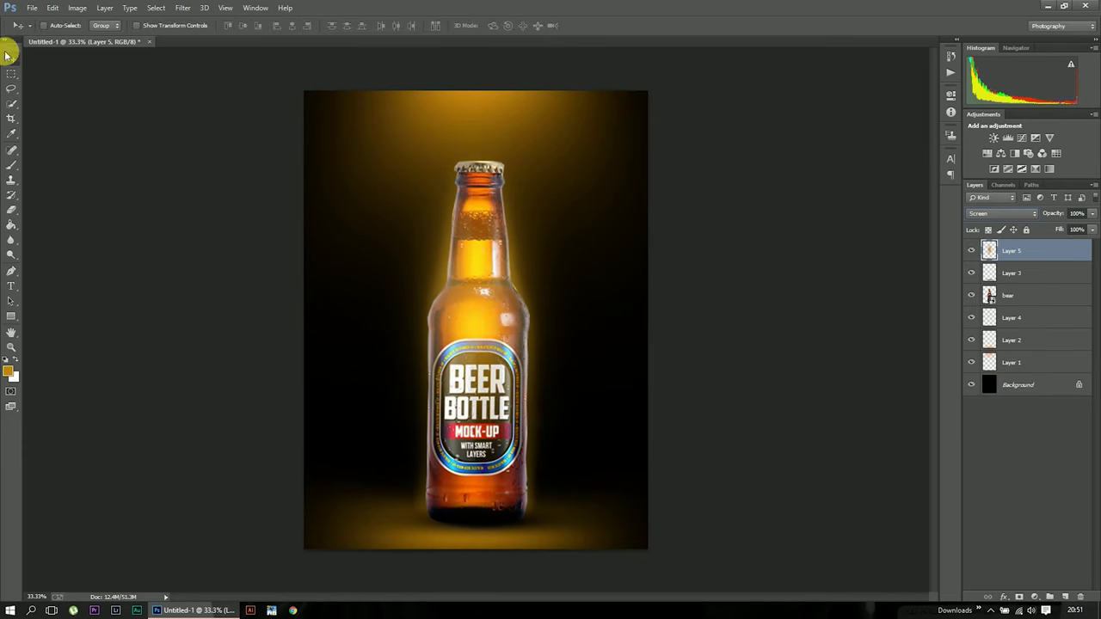
{"action": "left_click", "coordinate": [32, 9]}
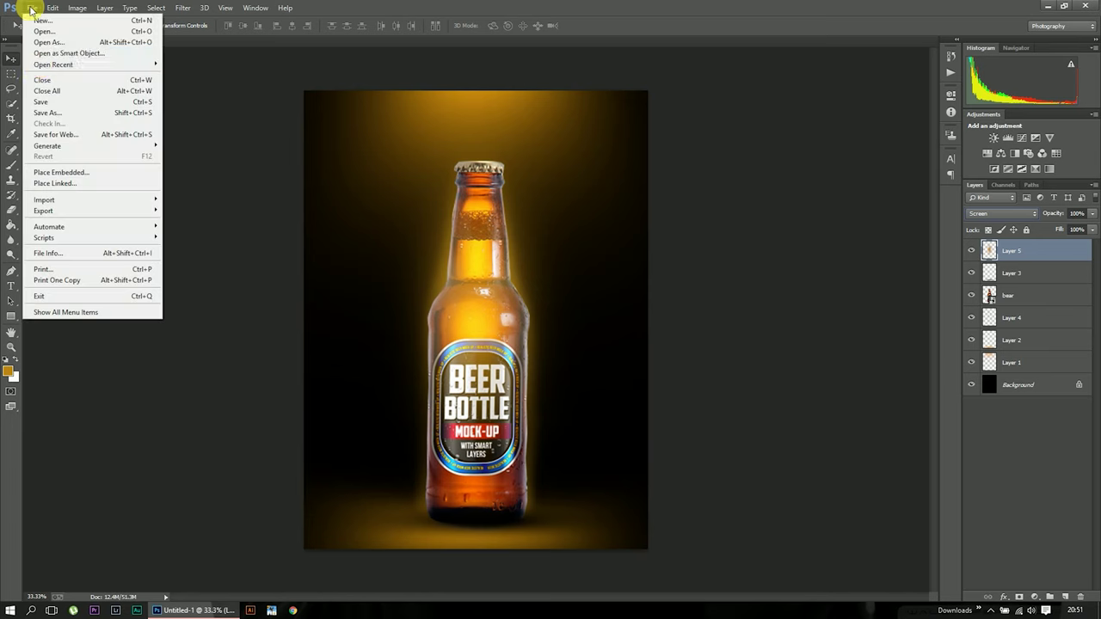
{"action": "left_click", "coordinate": [90, 103]}
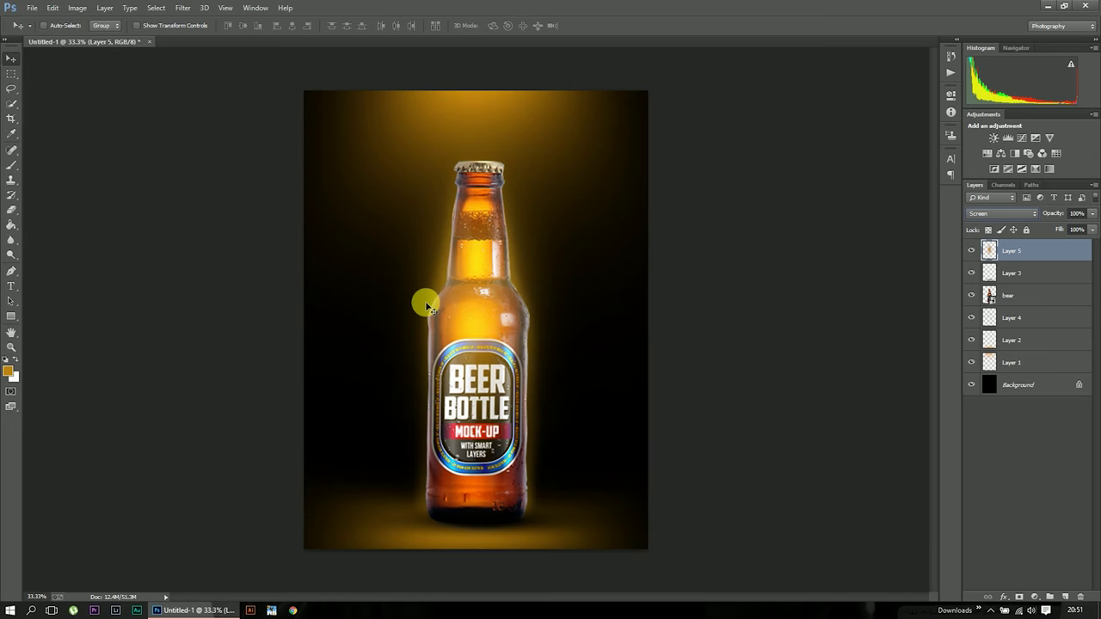
Add Layer 6 and choose a smoke brush preset.
{"action": "left_click", "coordinate": [1065, 597]}
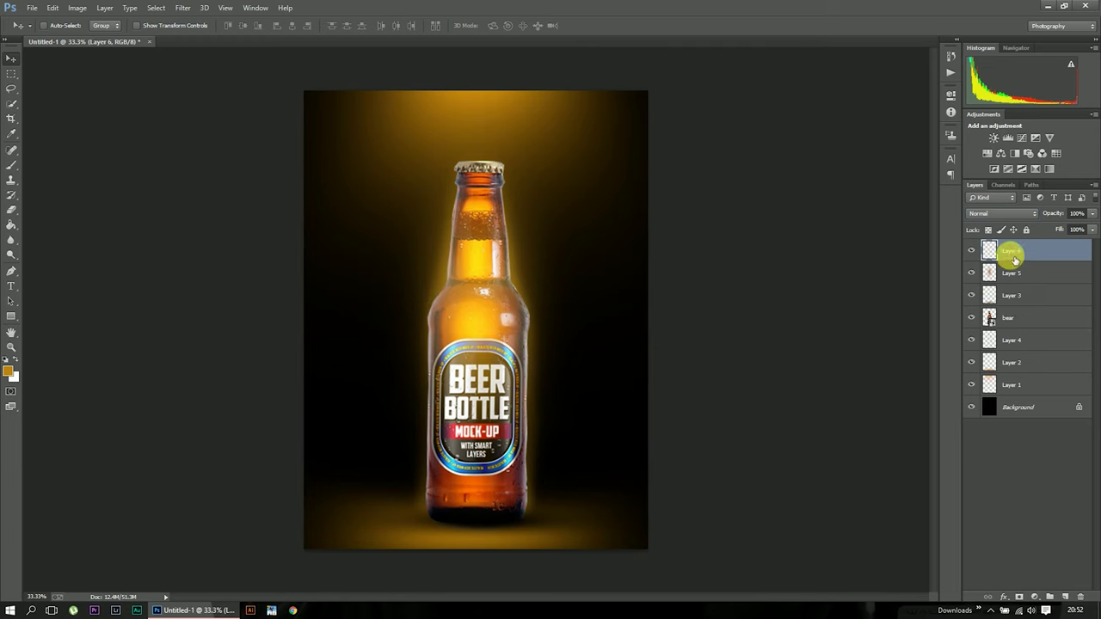
{"action": "left_click", "coordinate": [17, 163]}
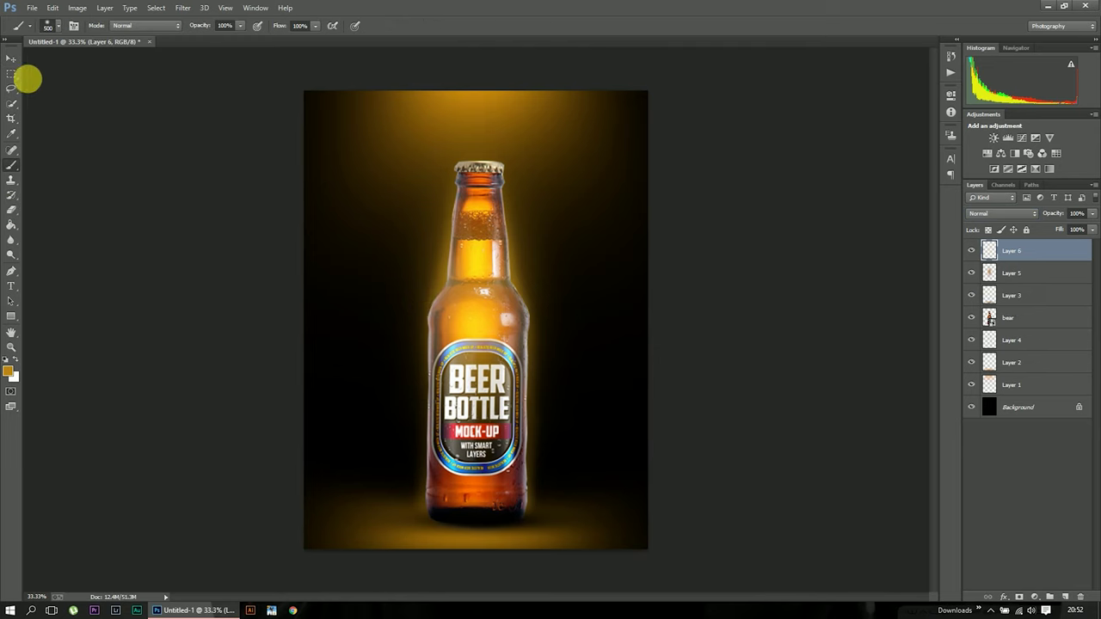
{"action": "left_click", "coordinate": [56, 30]}
{"action": "scroll", "coordinate": [297, 327], "scroll_direction": "down", "scroll_amount": 3}
{"action": "scroll", "coordinate": [284, 287], "scroll_direction": "down", "scroll_amount": 3}
{"action": "scroll", "coordinate": [275, 285], "scroll_direction": "down", "scroll_amount": 2}
{"action": "scroll", "coordinate": [457, 233], "scroll_direction": "down", "scroll_amount": 3}
{"action": "scroll", "coordinate": [477, 245], "scroll_direction": "down", "scroll_amount": 3}
{"action": "scroll", "coordinate": [228, 275], "scroll_direction": "down", "scroll_amount": 3}
{"action": "left_click", "coordinate": [97, 368]}
{"action": "left_click", "coordinate": [733, 108]}
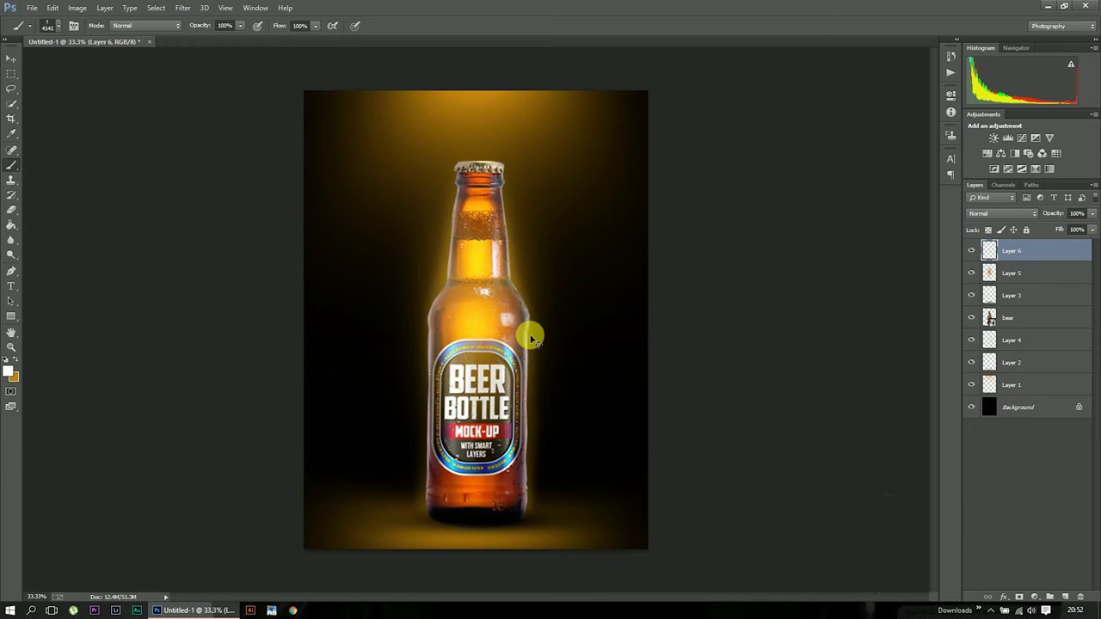
Shrink the smoke brush, keep Layer 6 above Layer 5, and paint white smoke along both bottle sides.
{"action": "key", "text": "ctrl+bracketleft"}
{"action": "key", "text": "bracketleft"}
{"action": "key", "text": "bracketleft"}
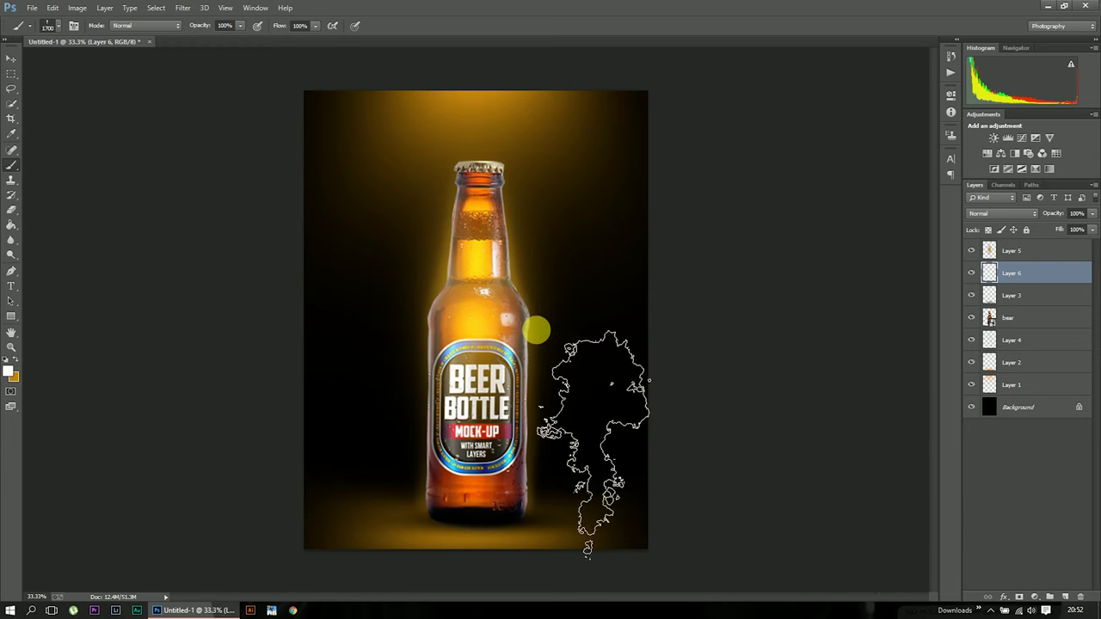
{"action": "left_click_drag", "start_coordinate": [1040, 274], "coordinate": [1031, 244]}
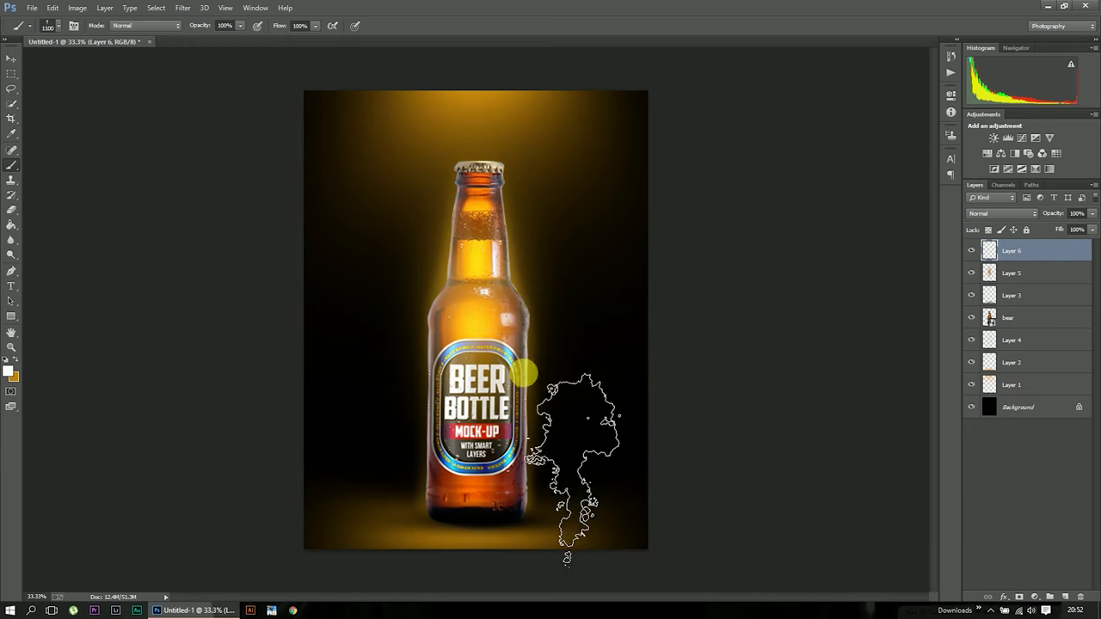
{"action": "key", "text": "bracketleft"}
{"action": "key", "text": "bracketleft"}
{"action": "key", "text": "bracketleft"}
{"action": "mouse_move", "coordinate": [519, 296]}
{"action": "left_mouse_down"}
{"action": "mouse_move", "coordinate": [531, 346]}
{"action": "mouse_move", "coordinate": [523, 514]}
{"action": "left_mouse_up"}
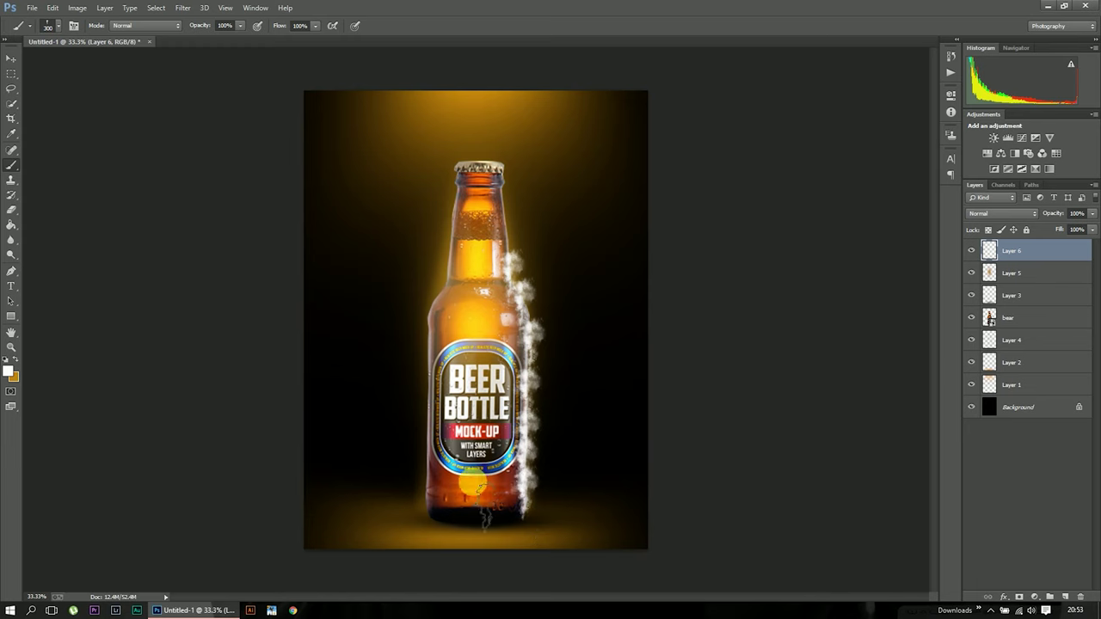
{"action": "left_click_drag", "start_coordinate": [505, 249], "coordinate": [514, 289]}
{"action": "left_click_drag", "start_coordinate": [429, 327], "coordinate": [427, 468]}
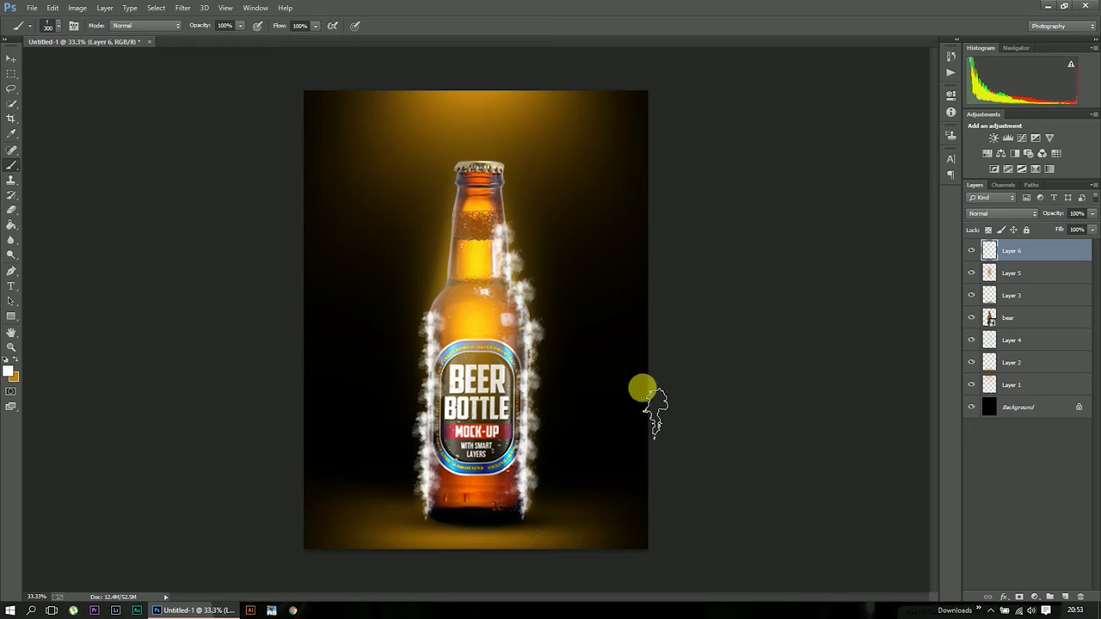
Rotate the smoke layer slightly and commit the transform.
{"action": "key", "text": "ctrl+t"}
{"action": "left_click_drag", "start_coordinate": [587, 179], "coordinate": [587, 180]}
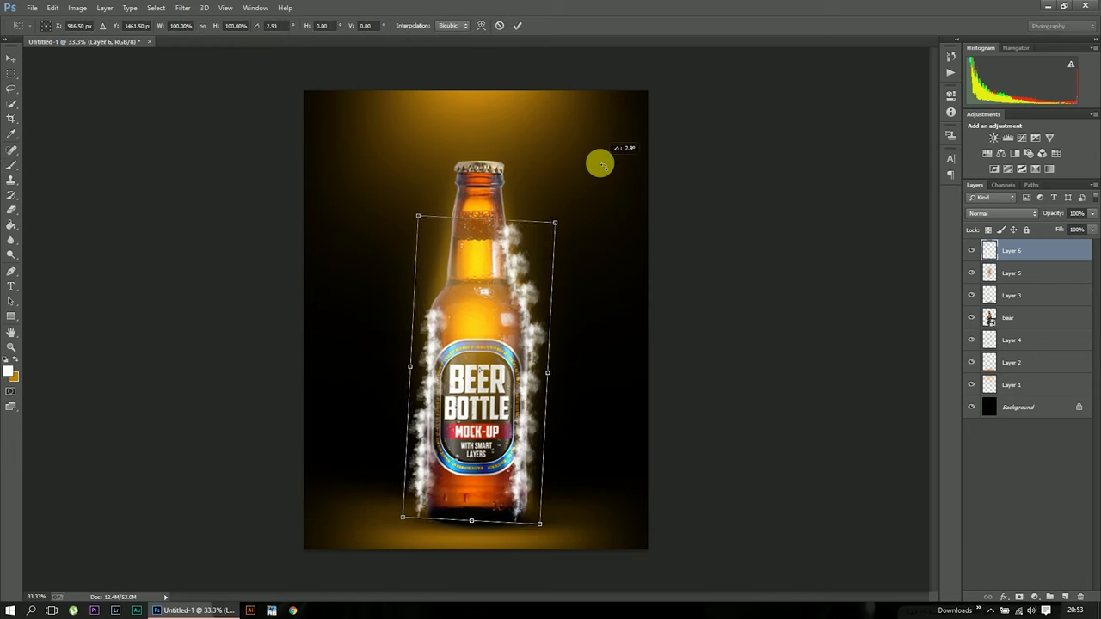
{"action": "left_click", "coordinate": [516, 25]}
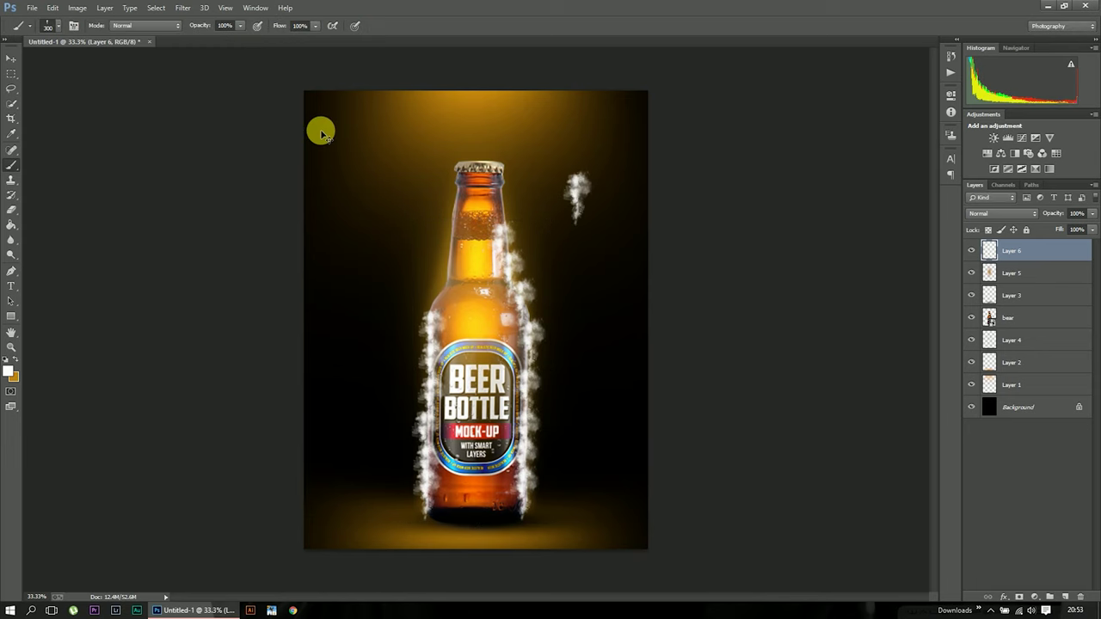
Stamp a smoke dab on a new layer, then rotate, move and warp it along the bottle's base.
{"action": "left_click", "coordinate": [1067, 596]}
{"action": "left_click", "coordinate": [596, 334]}
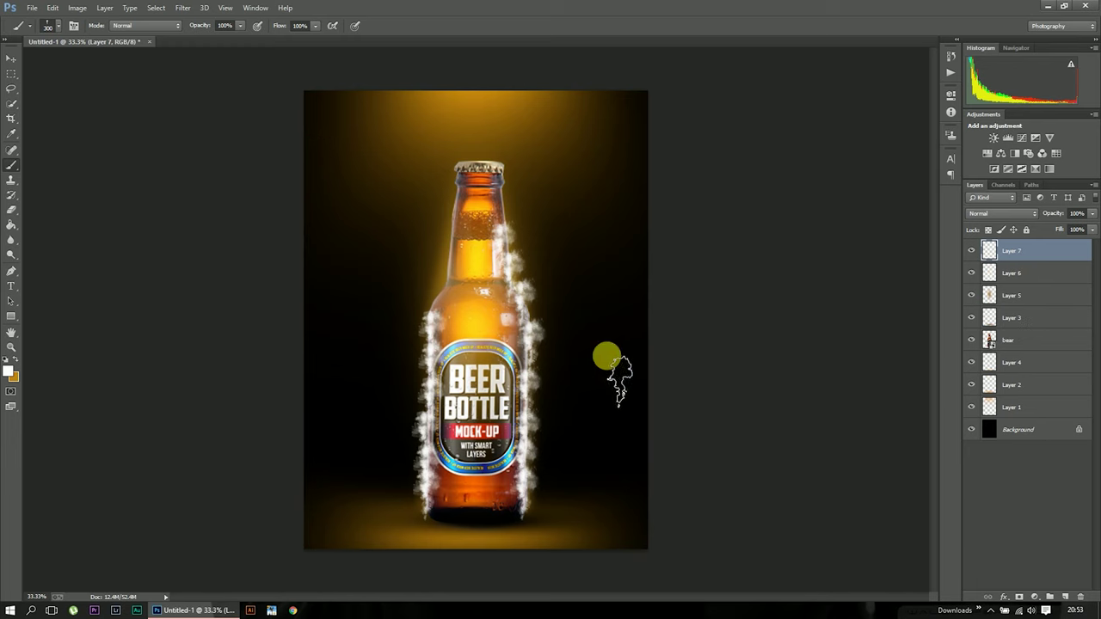
{"action": "left_click", "coordinate": [12, 57]}
{"action": "key", "text": "ctrl+t"}
{"action": "left_click_drag", "start_coordinate": [613, 334], "coordinate": [600, 332]}
{"action": "left_click_drag", "start_coordinate": [626, 382], "coordinate": [649, 306]}
{"action": "mouse_move", "coordinate": [593, 336]}
{"action": "left_mouse_down"}
{"action": "mouse_move", "coordinate": [441, 520]}
{"action": "mouse_move", "coordinate": [487, 523]}
{"action": "mouse_move", "coordinate": [452, 538]}
{"action": "mouse_move", "coordinate": [402, 525]}
{"action": "left_mouse_up"}
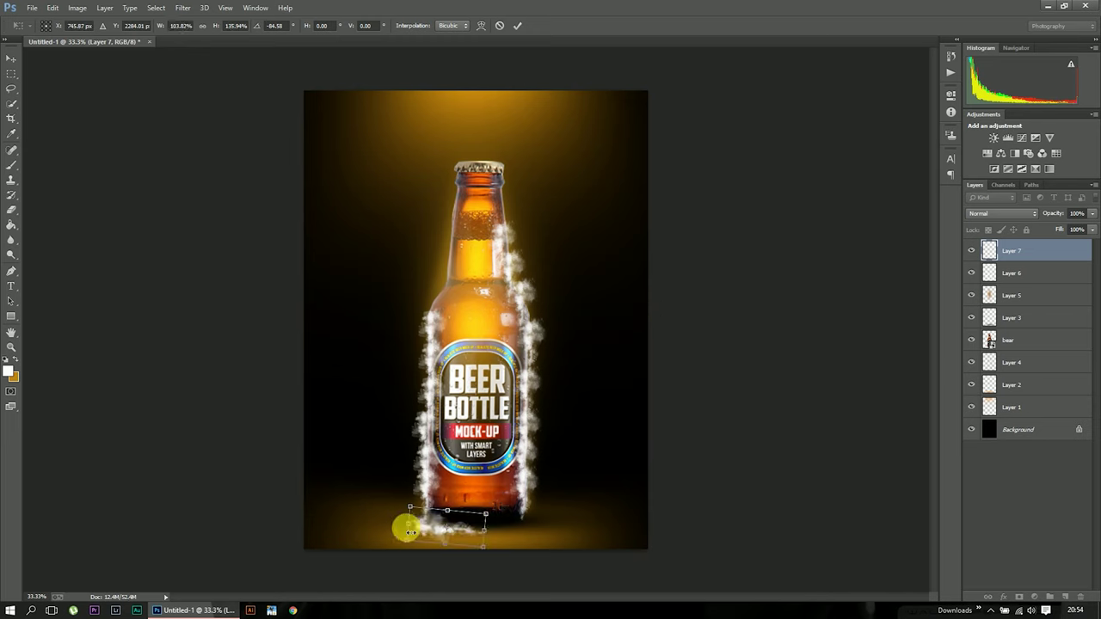
{"action": "left_click", "coordinate": [481, 24]}
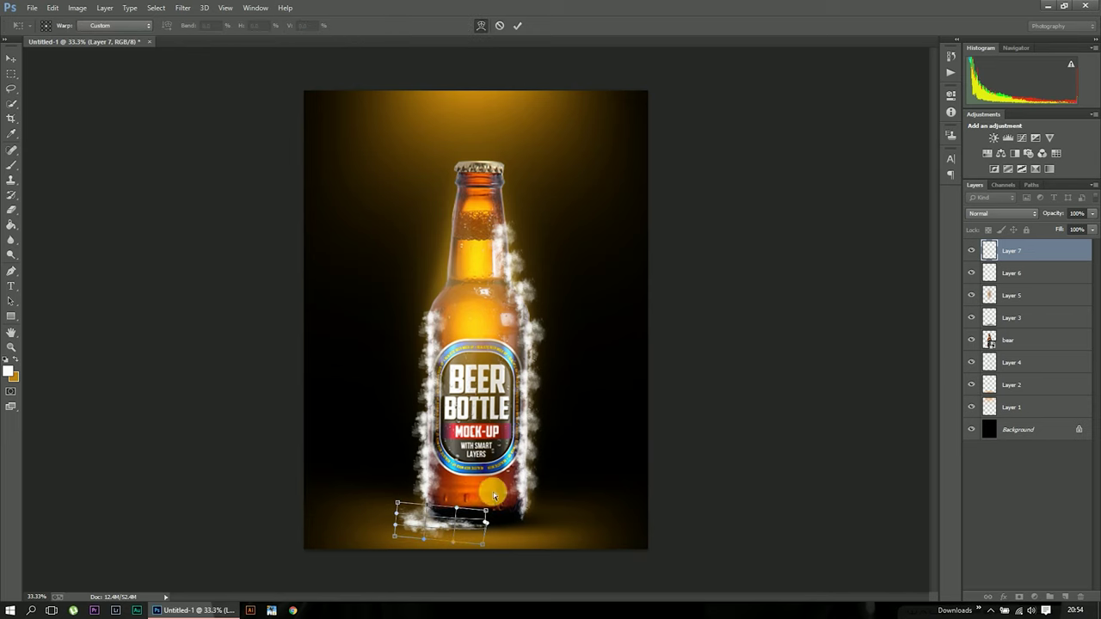
{"action": "left_click", "coordinate": [517, 25]}
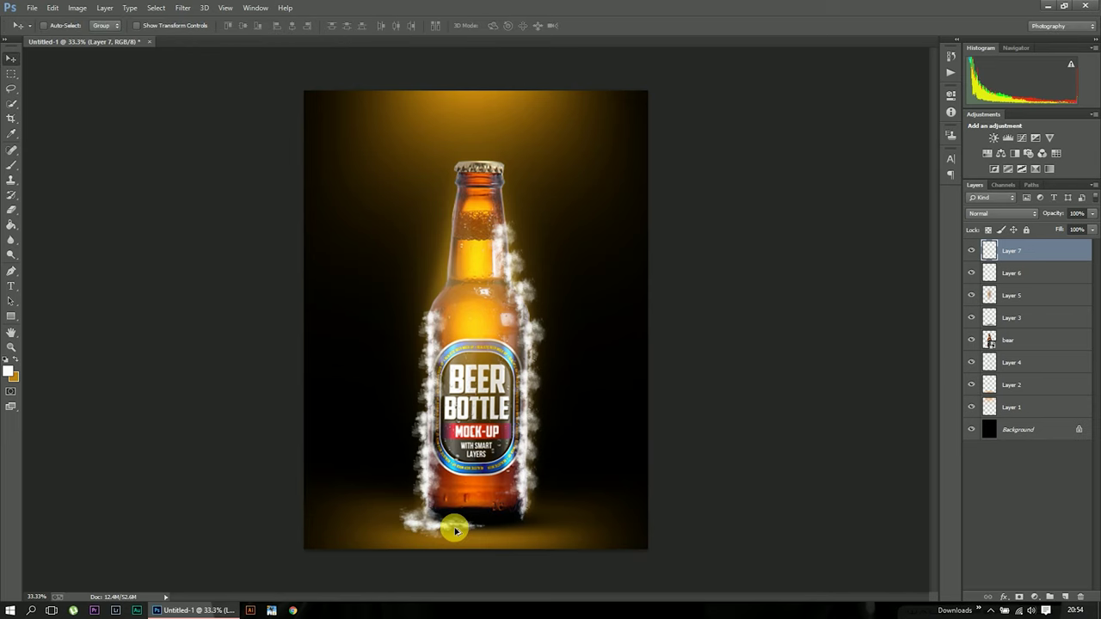
Duplicate the base smoke and flip the copy horizontally to mirror it on the other side.
{"action": "left_click_drag", "start_coordinate": [456, 530], "coordinate": [523, 521]}
{"action": "right_click", "coordinate": [523, 521]}
{"action": "key", "text": "Escape"}
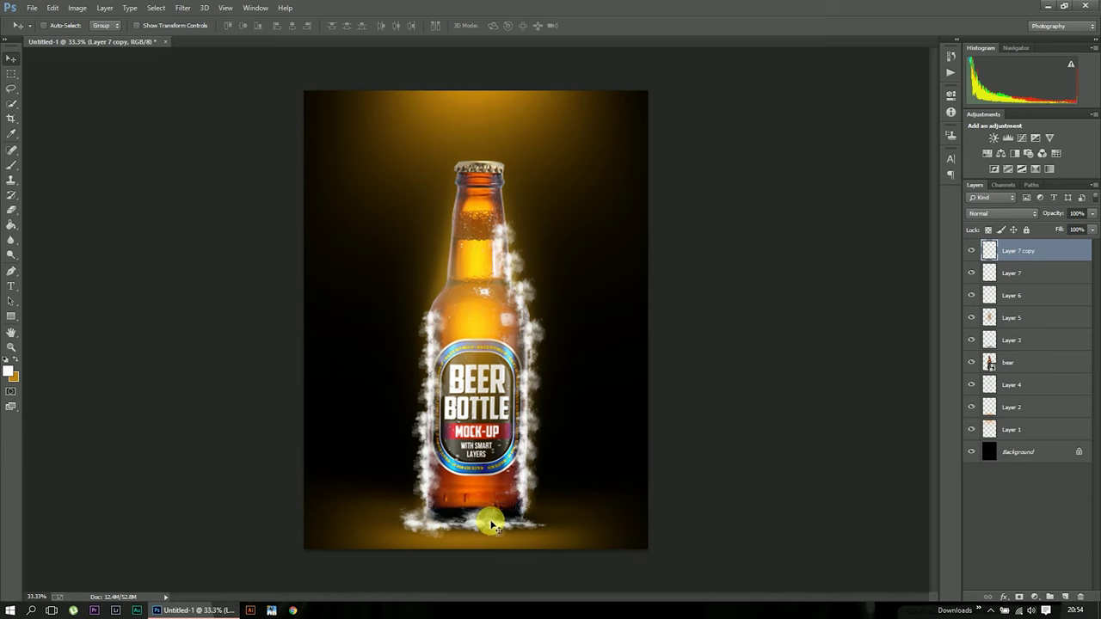
{"action": "key", "text": "ctrl+t"}
{"action": "right_click", "coordinate": [491, 518]}
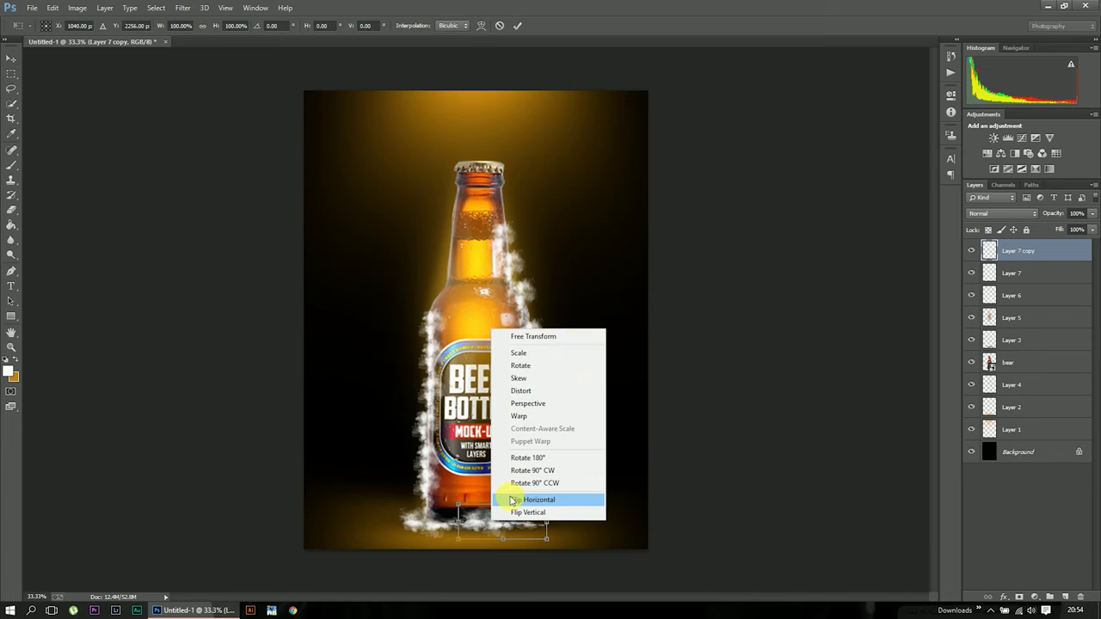
{"action": "left_click", "coordinate": [559, 500]}
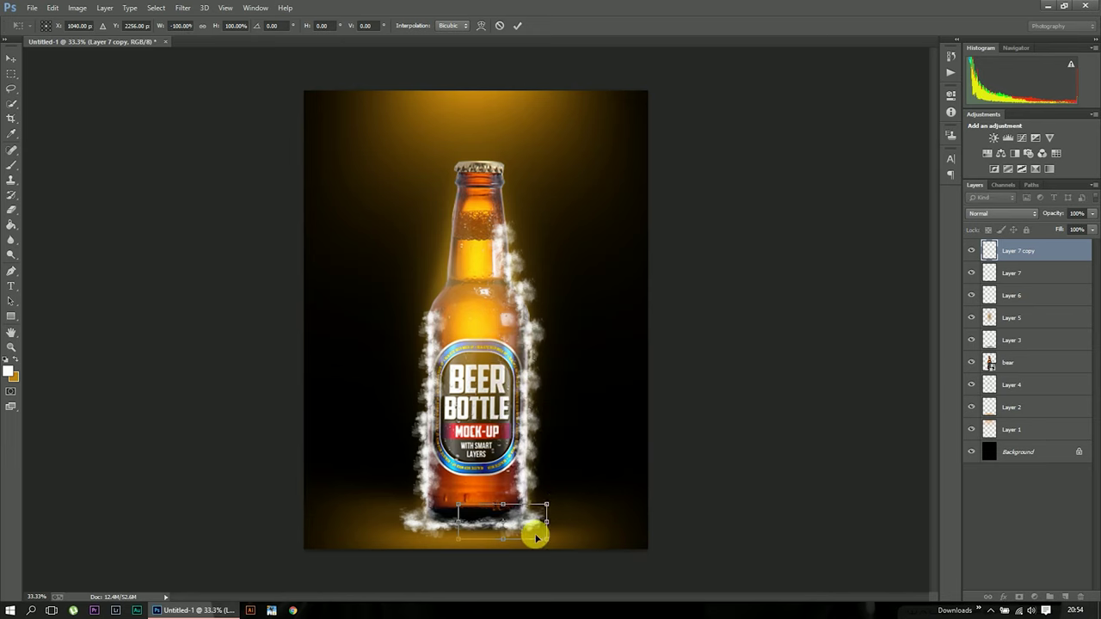
{"action": "left_click_drag", "start_coordinate": [518, 528], "coordinate": [529, 529]}
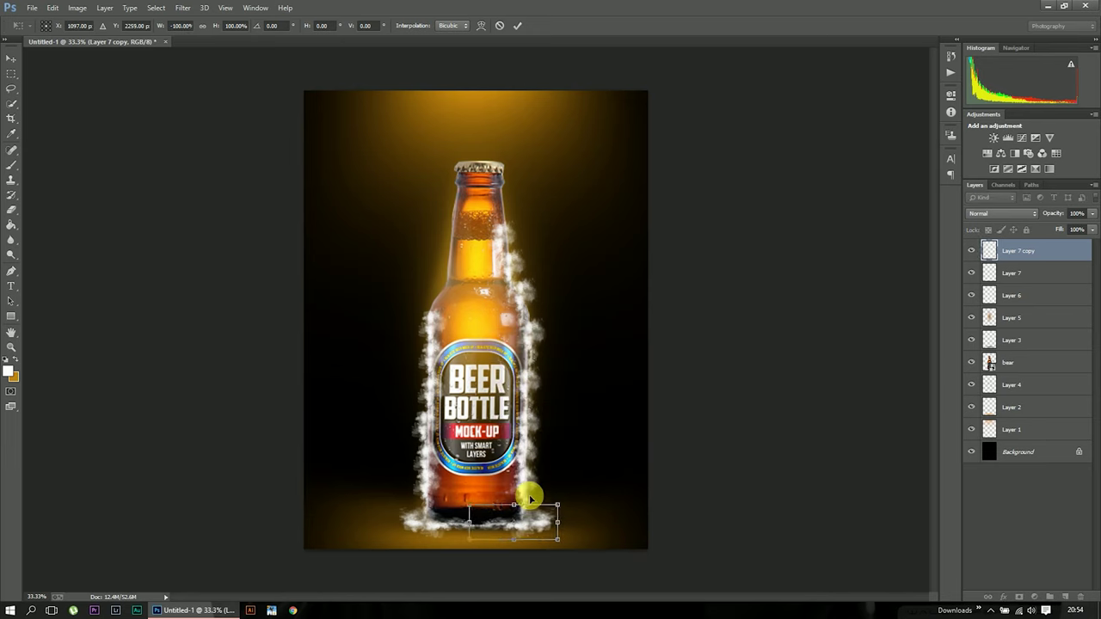
{"action": "left_click", "coordinate": [520, 28]}
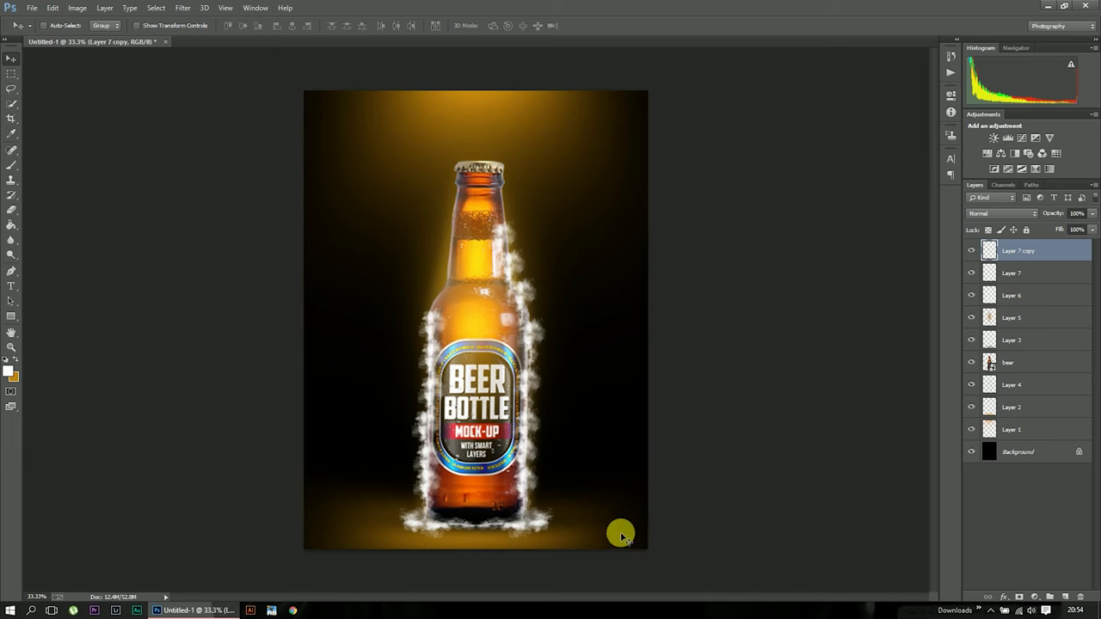
Set both base smoke layers to Screen blend mode at 63% opacity.
{"action": "left_click", "coordinate": [1049, 273], "text": "shift"}
{"action": "left_click", "coordinate": [1032, 212]}
{"action": "left_click", "coordinate": [1010, 321]}
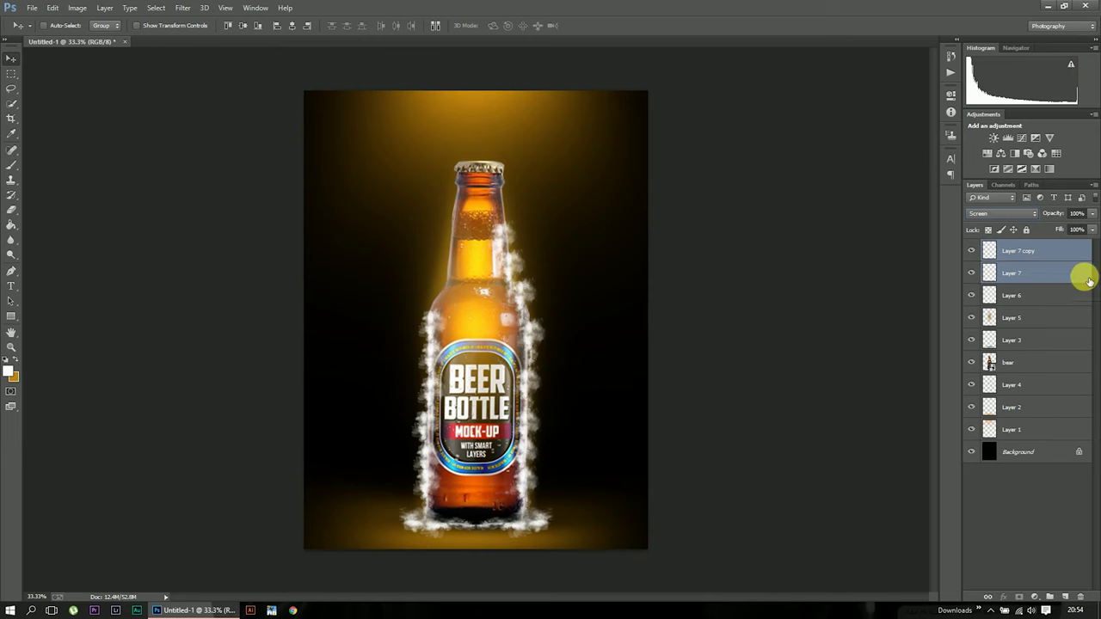
{"action": "left_click_drag", "start_coordinate": [1087, 230], "coordinate": [1071, 230]}
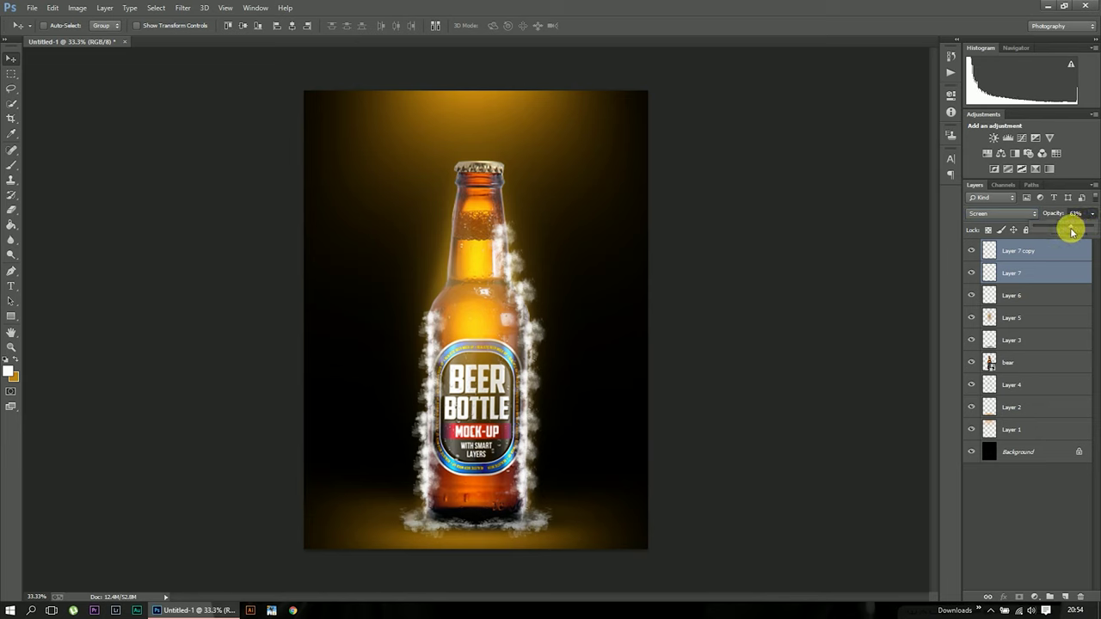
Paint a large soft orange brush dab over the bottle on new Layer 8.
{"action": "key", "text": "ctrl+shift+alt+n"}
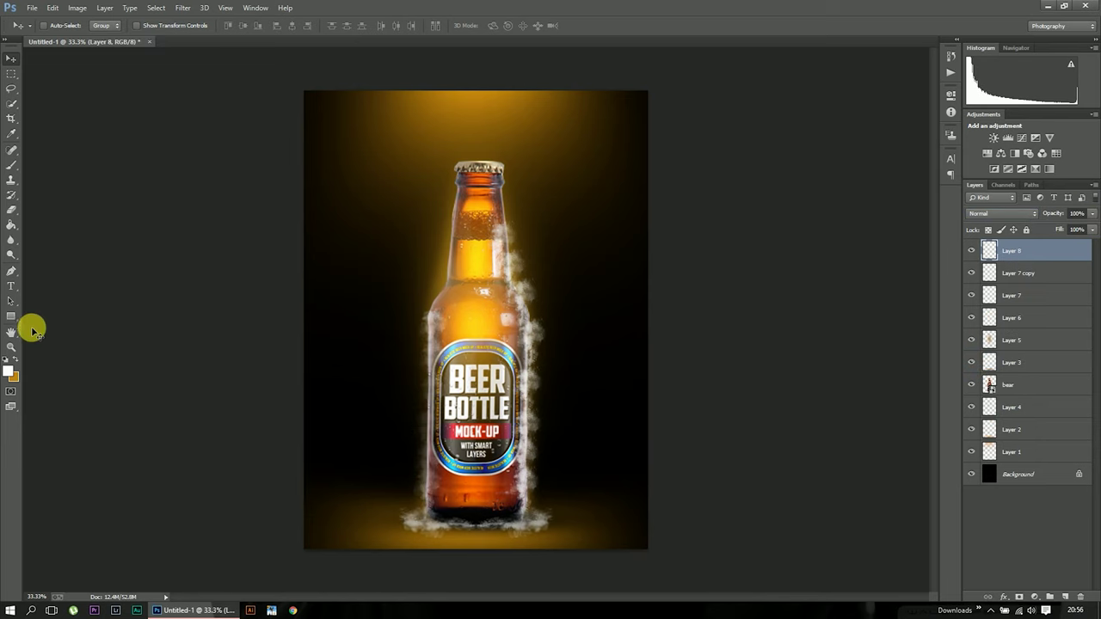
{"action": "key", "text": "b"}
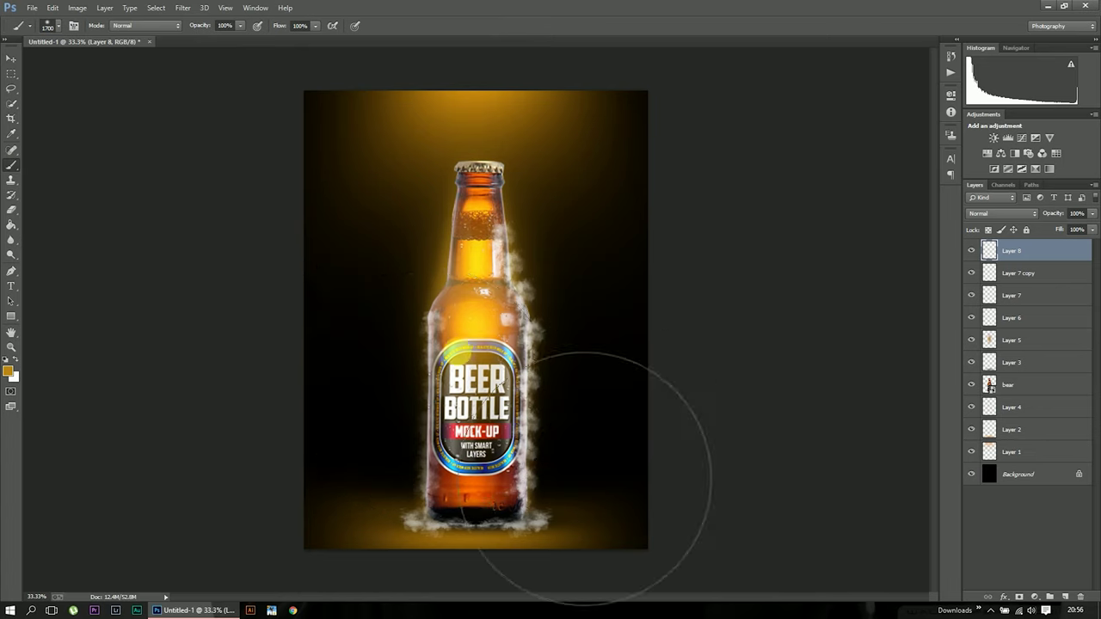
{"action": "left_click", "coordinate": [478, 309]}
{"action": "key", "text": "v"}
Stretch the orange glow into a tall, narrow column centred over the bottle.
{"action": "key", "text": "ctrl+t"}
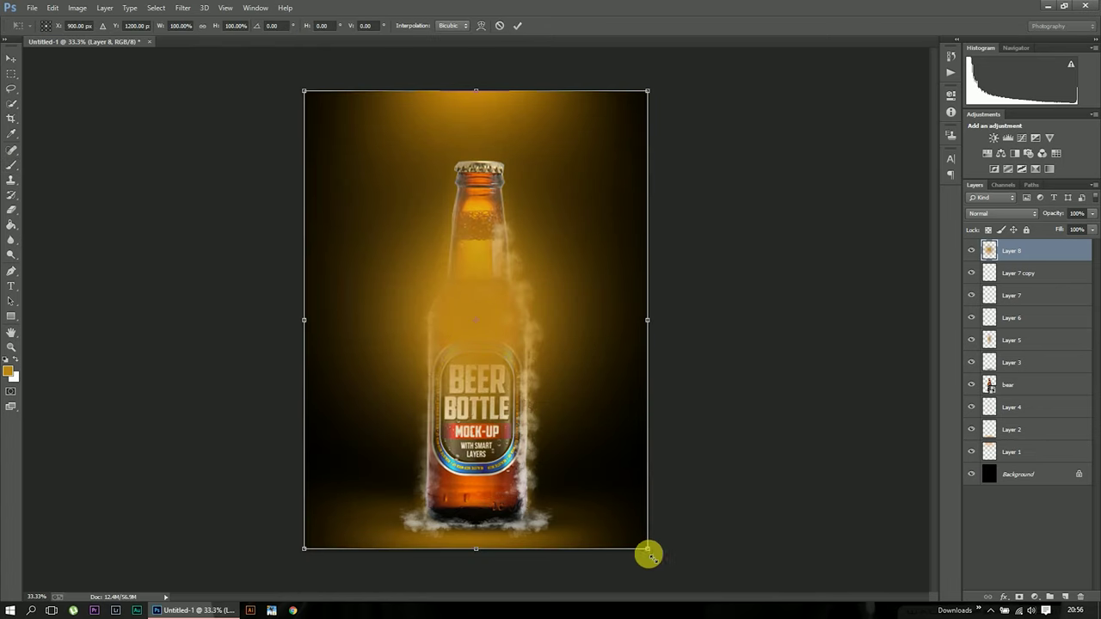
{"action": "left_click_drag", "start_coordinate": [648, 550], "coordinate": [690, 589]}
{"action": "left_click_drag", "start_coordinate": [690, 353], "coordinate": [585, 352]}
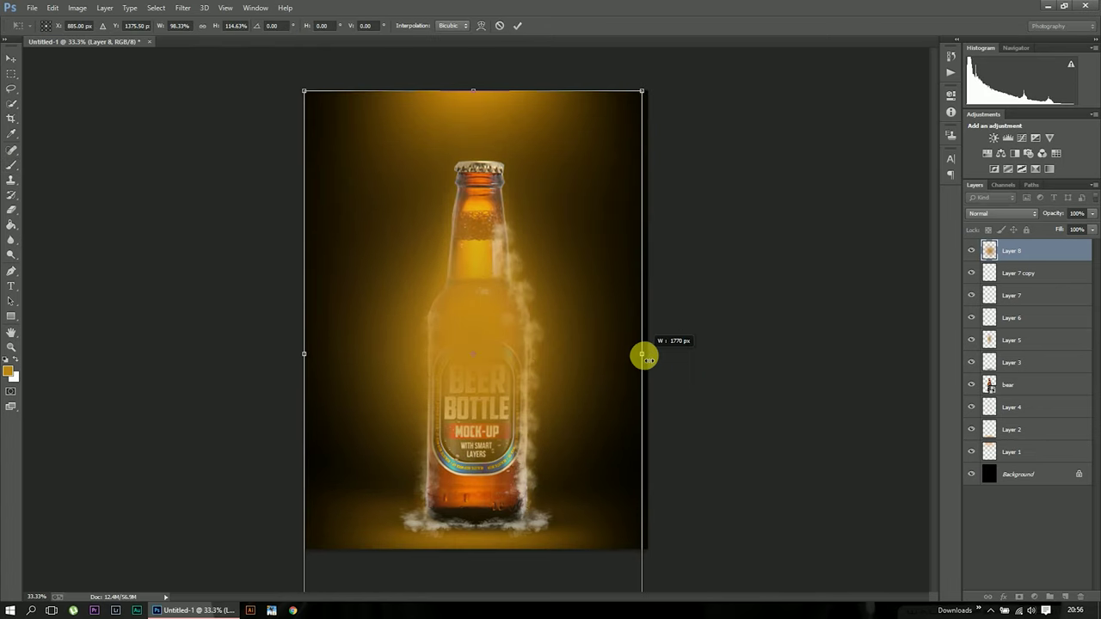
{"action": "left_click_drag", "start_coordinate": [441, 314], "coordinate": [485, 304]}
{"action": "left_click_drag", "start_coordinate": [633, 352], "coordinate": [571, 348]}
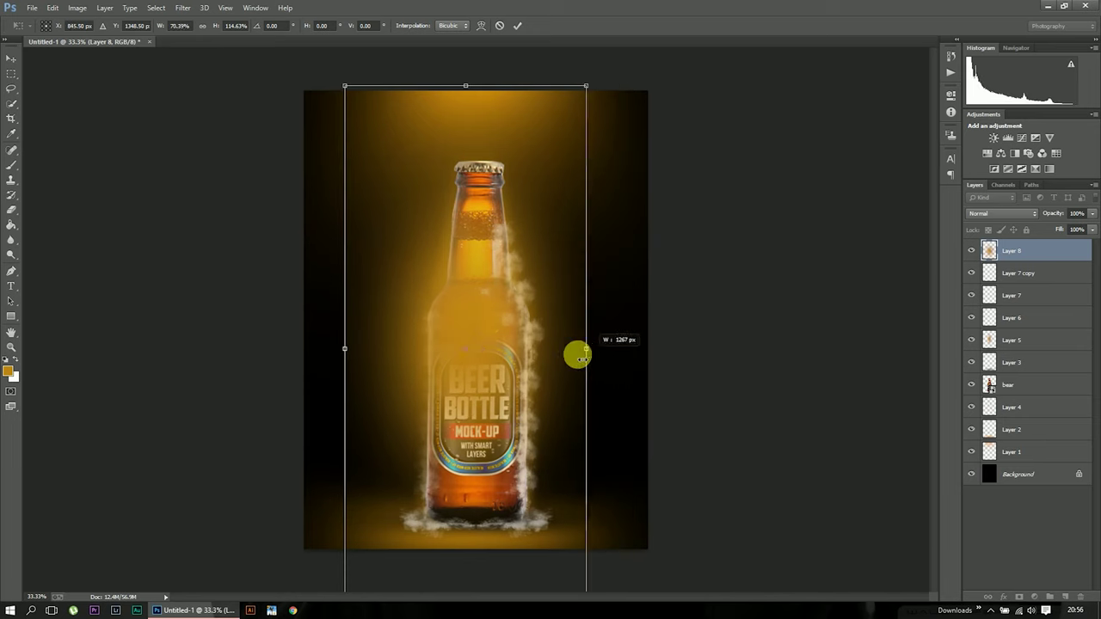
{"action": "left_click_drag", "start_coordinate": [482, 330], "coordinate": [484, 333]}
{"action": "left_click_drag", "start_coordinate": [478, 86], "coordinate": [479, 17]}
{"action": "left_click_drag", "start_coordinate": [491, 209], "coordinate": [482, 266]}
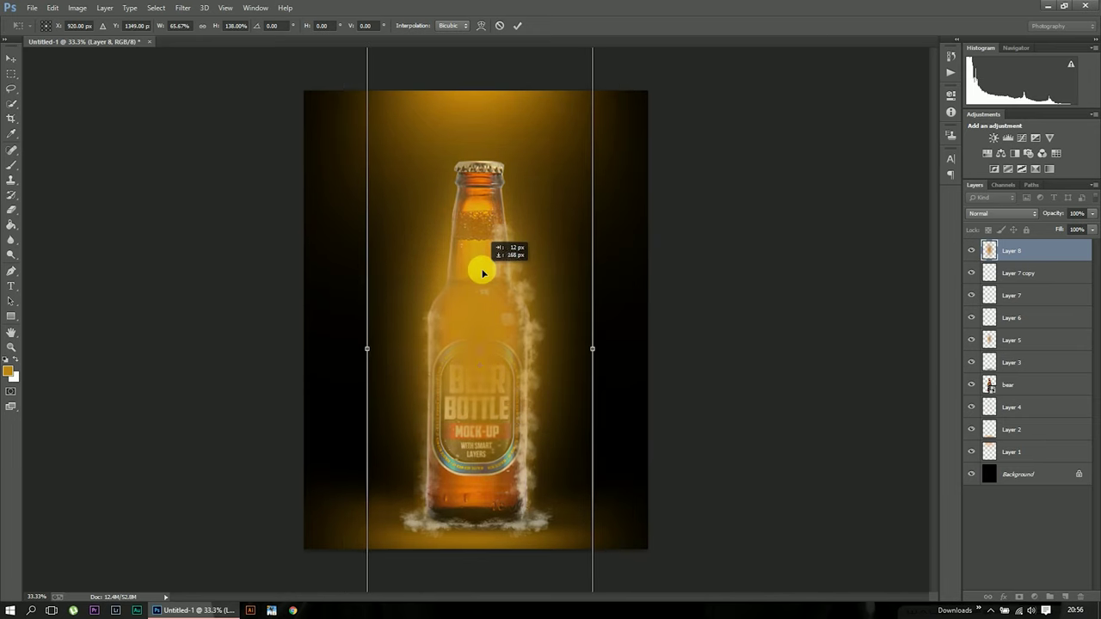
{"action": "left_click", "coordinate": [521, 25]}
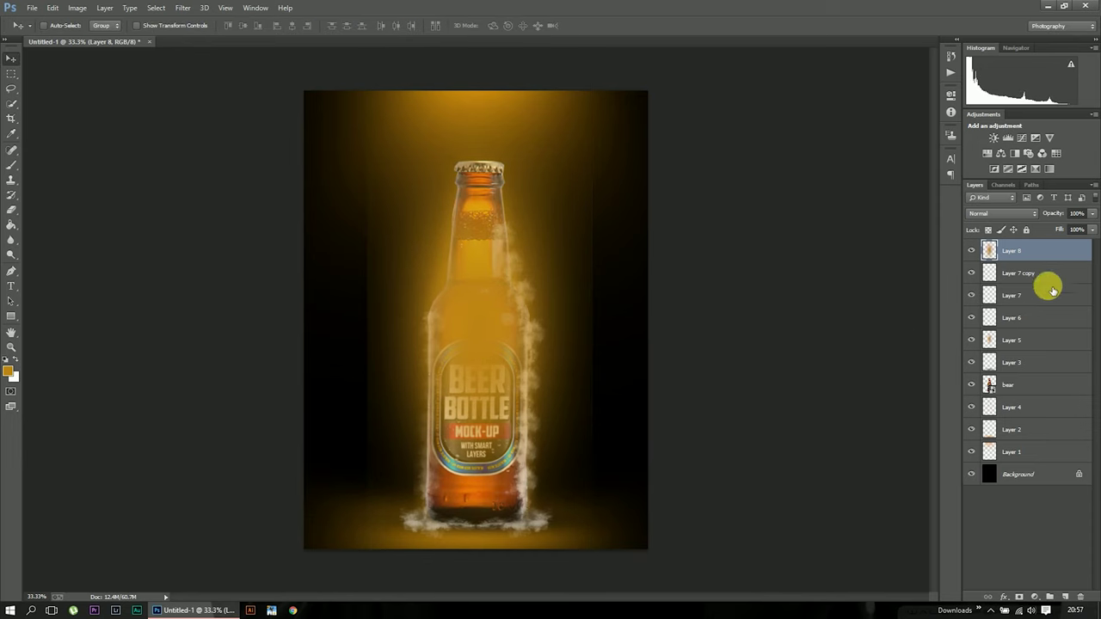
Apply a 72.1-pixel Gaussian Blur to Layer 8 and set it to Multiply blending.
{"action": "left_click", "coordinate": [181, 7]}
{"action": "mouse_move", "coordinate": [250, 144]}
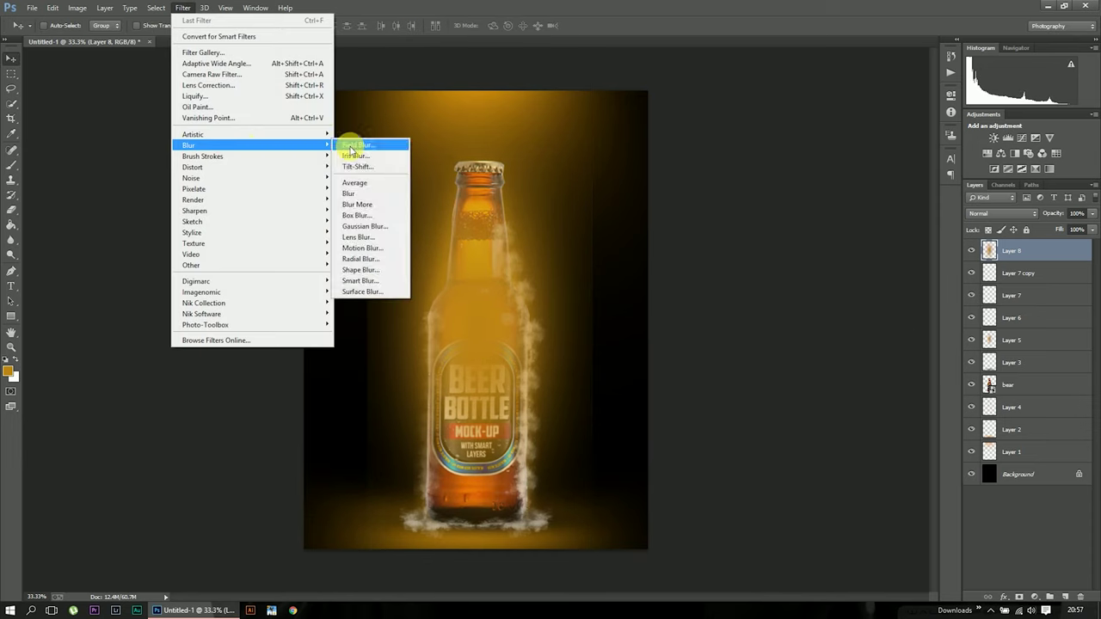
{"action": "left_click", "coordinate": [369, 223]}
{"action": "left_click_drag", "start_coordinate": [644, 292], "coordinate": [727, 310]}
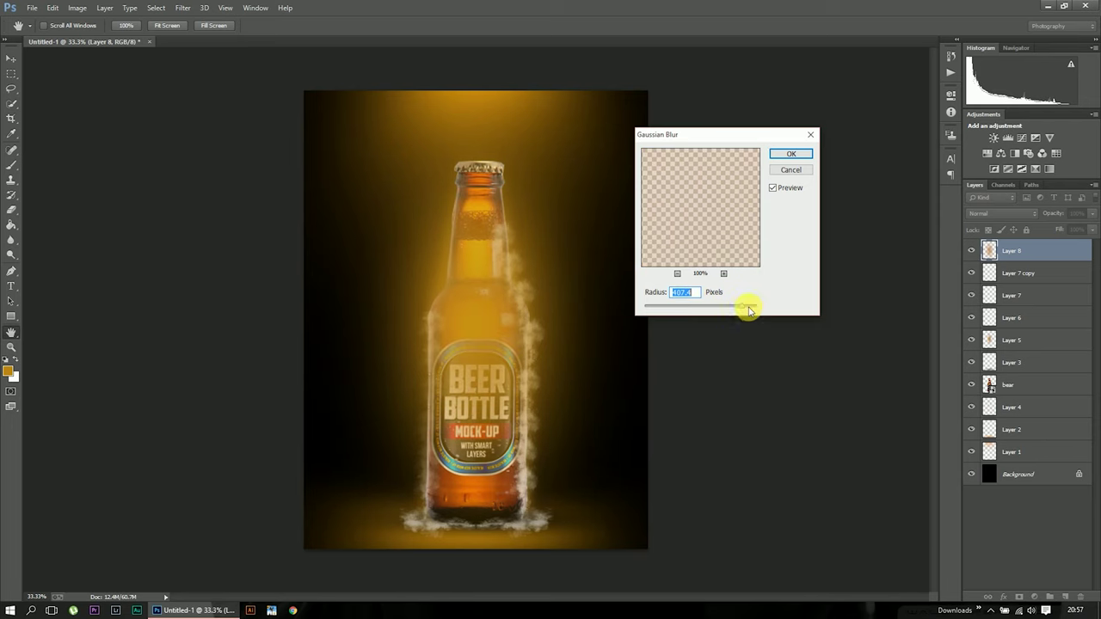
{"action": "left_click", "coordinate": [790, 153]}
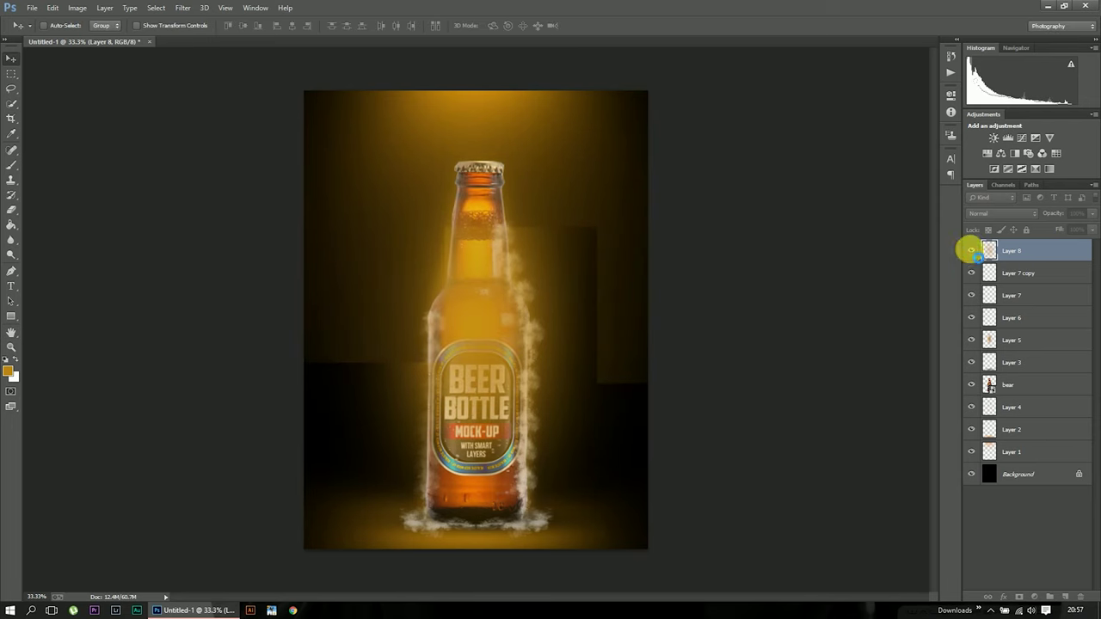
{"action": "left_click", "coordinate": [1004, 215]}
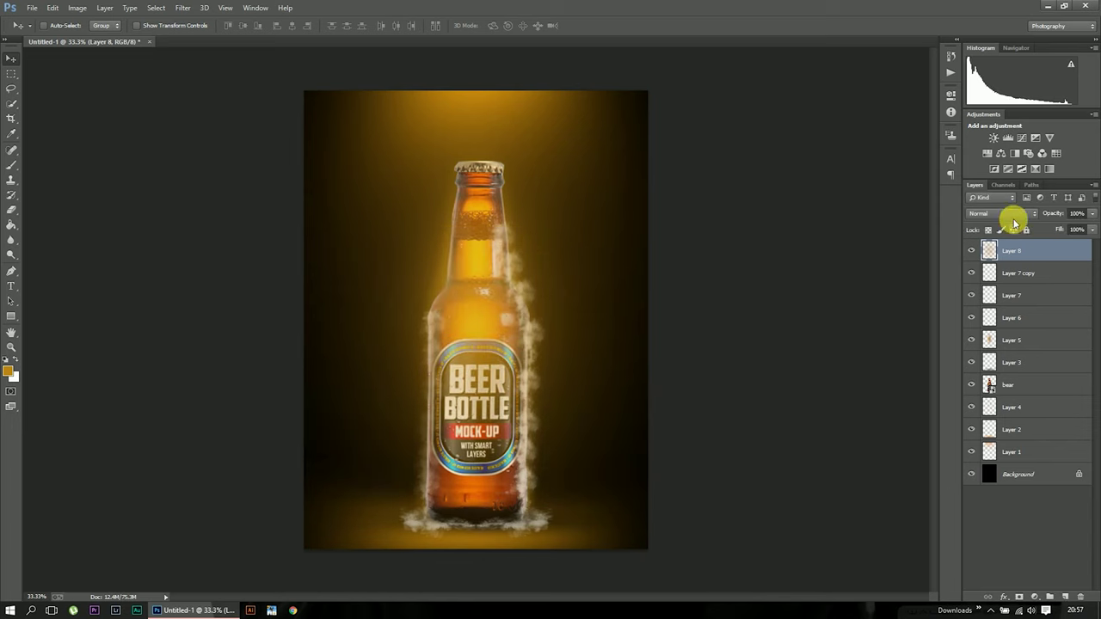
{"action": "left_click", "coordinate": [998, 262]}
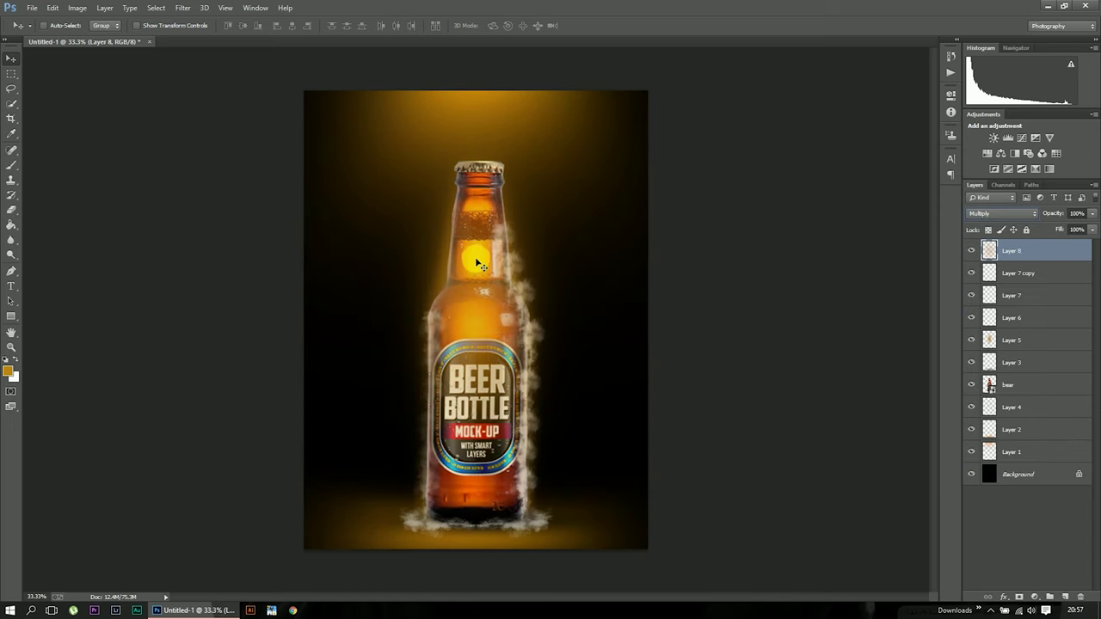
Type a large orange DRINK BEER title on a new text layer.
{"action": "left_click", "coordinate": [12, 286]}
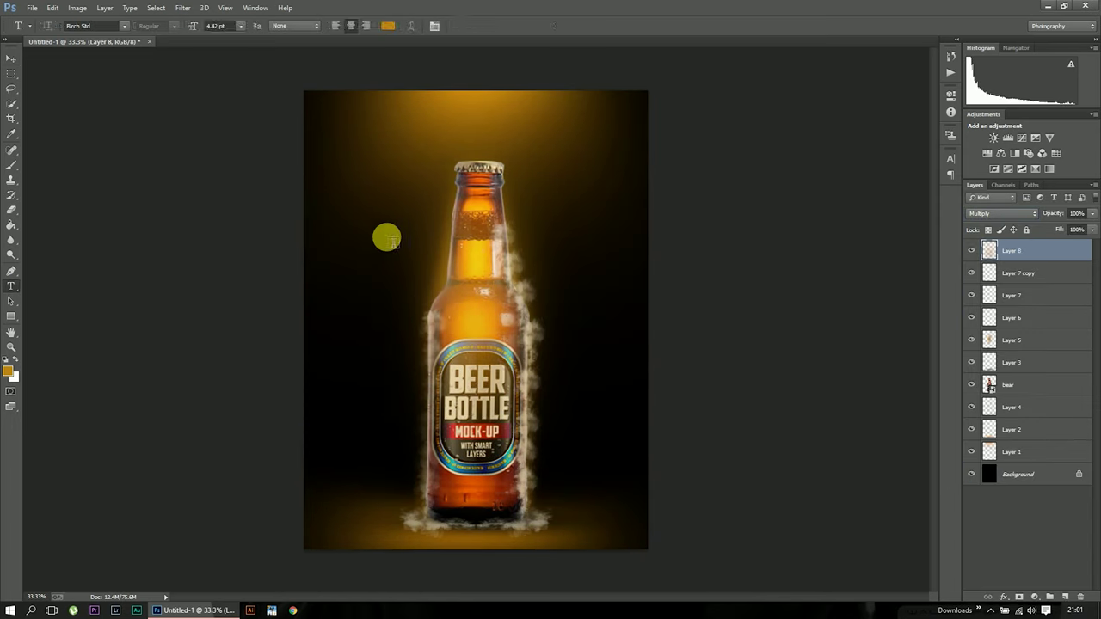
{"action": "left_click", "coordinate": [367, 225]}
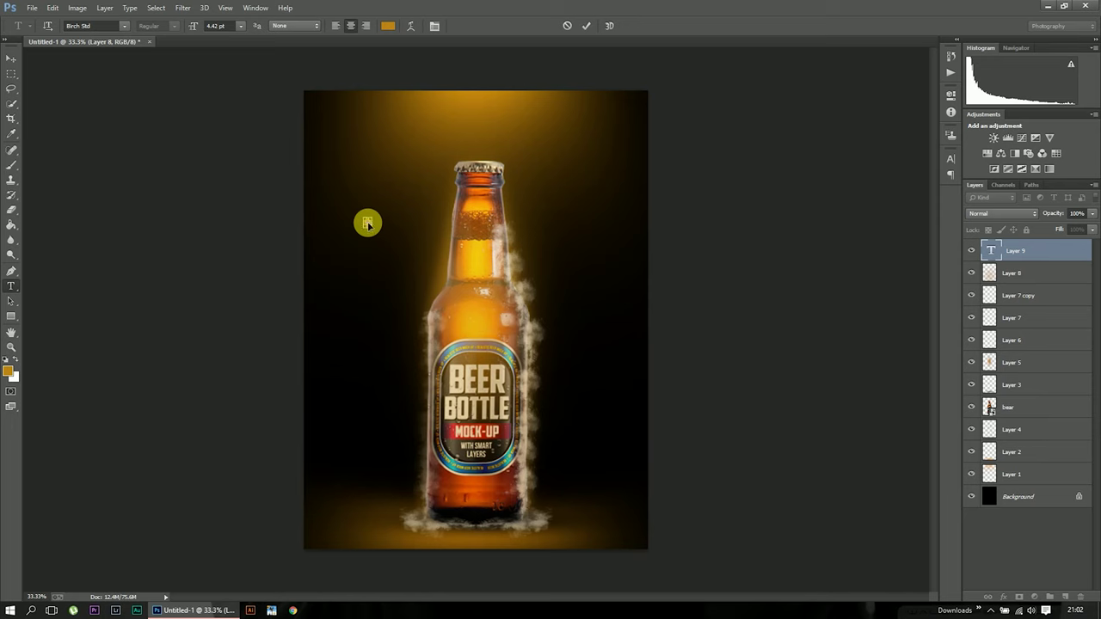
{"action": "left_click_drag", "start_coordinate": [370, 227], "coordinate": [437, 292]}
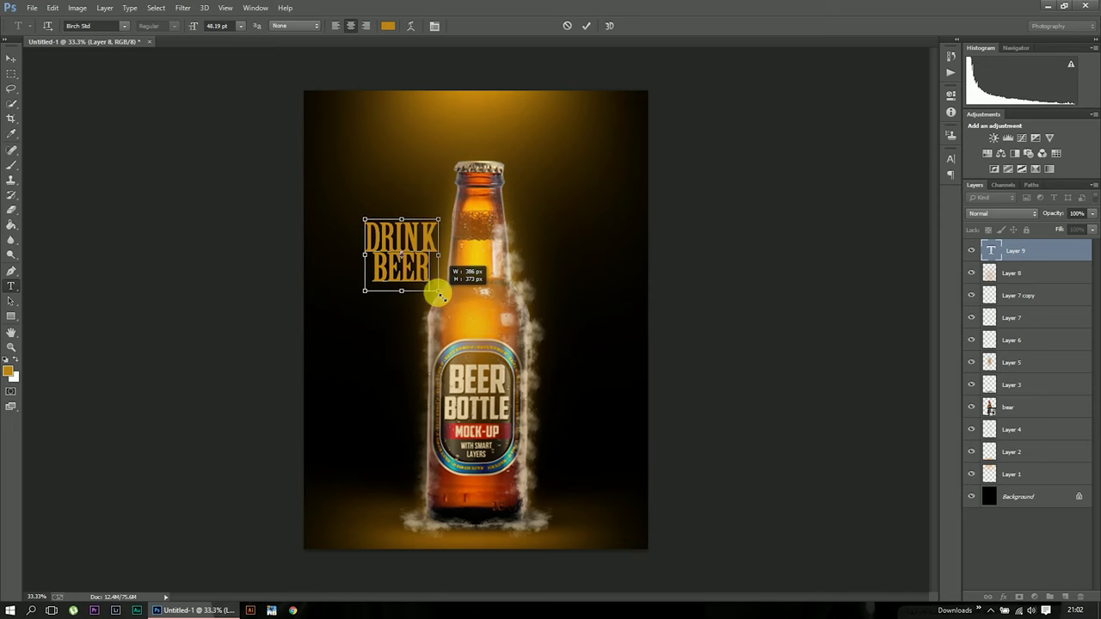
{"action": "left_click", "coordinate": [587, 27]}
{"action": "left_click", "coordinate": [585, 26]}
{"action": "left_click", "coordinate": [399, 294]}
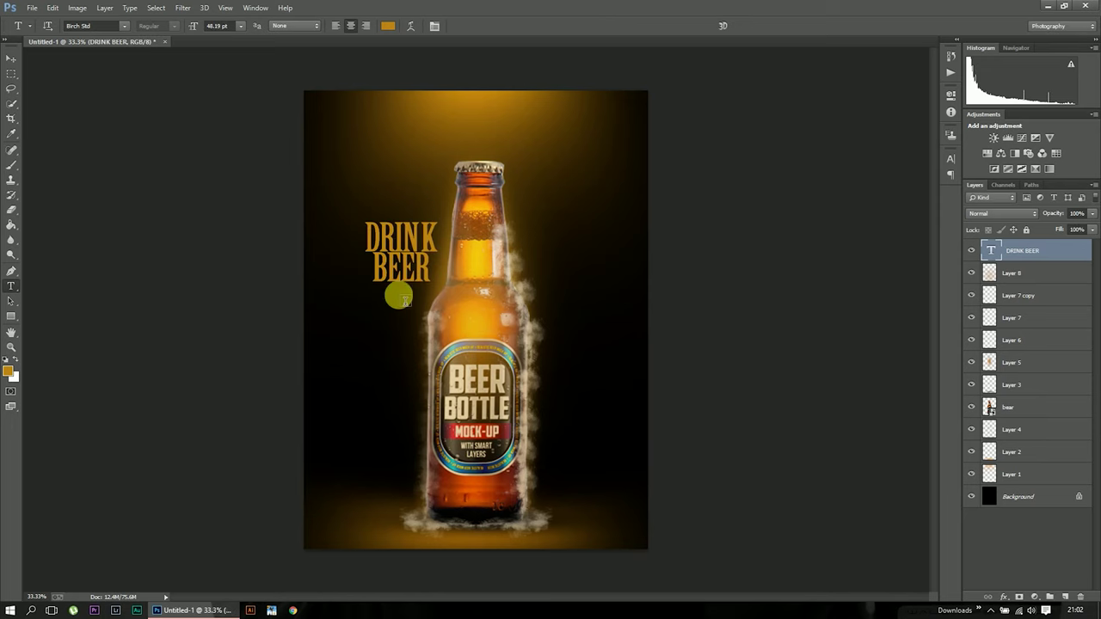
Move the DRINK BEER title up and left beside the bottle neck.
{"action": "left_click", "coordinate": [11, 58]}
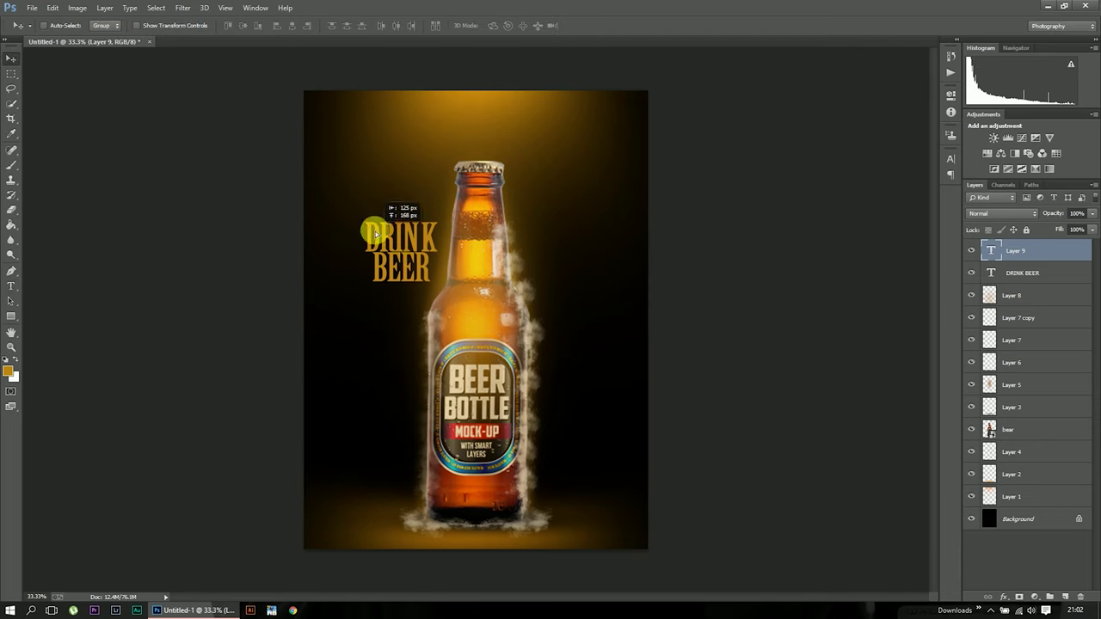
{"action": "left_click_drag", "start_coordinate": [415, 258], "coordinate": [389, 212]}
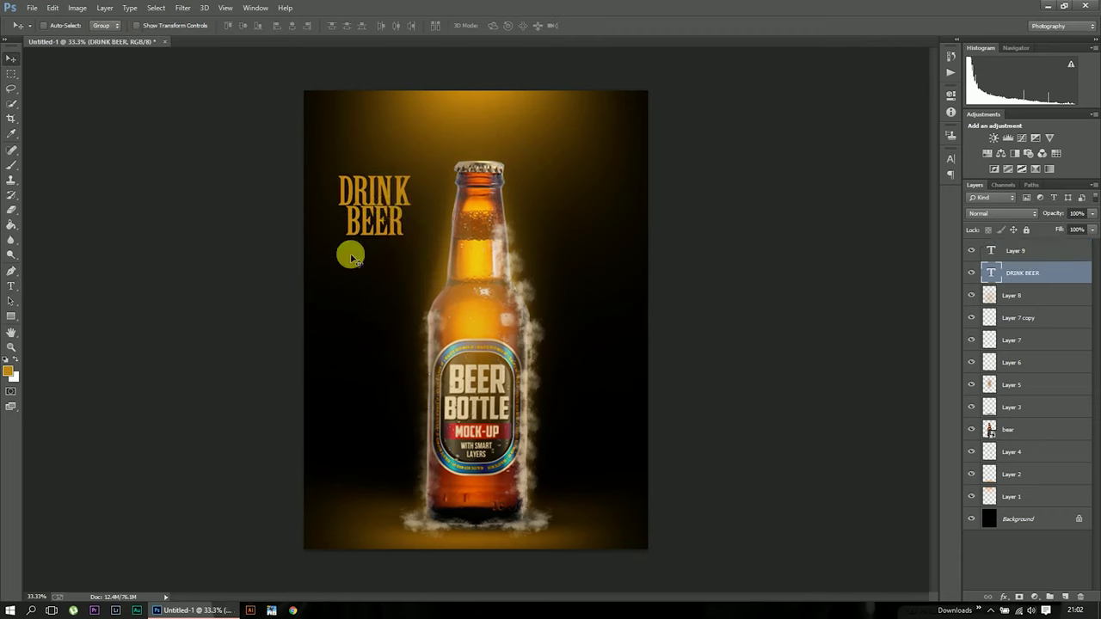
{"action": "key", "text": "ctrl+t"}
{"action": "left_click", "coordinate": [514, 24]}
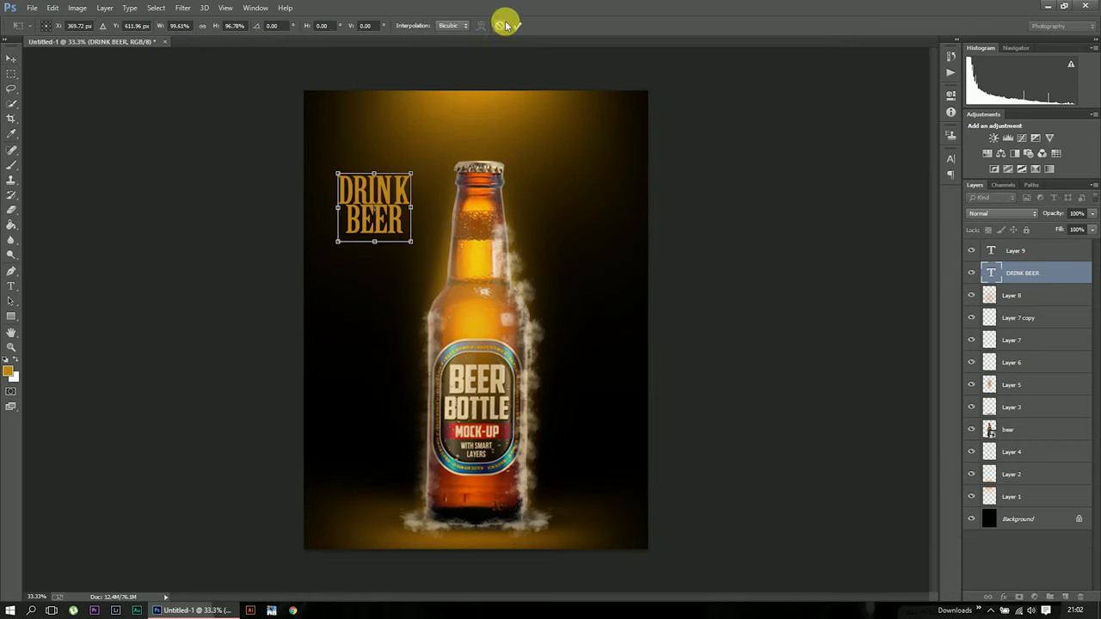
Tighten the DRINK BEER line spacing in the Character panel.
{"action": "left_click", "coordinate": [11, 286]}
{"action": "left_click_drag", "start_coordinate": [339, 180], "coordinate": [467, 257]}
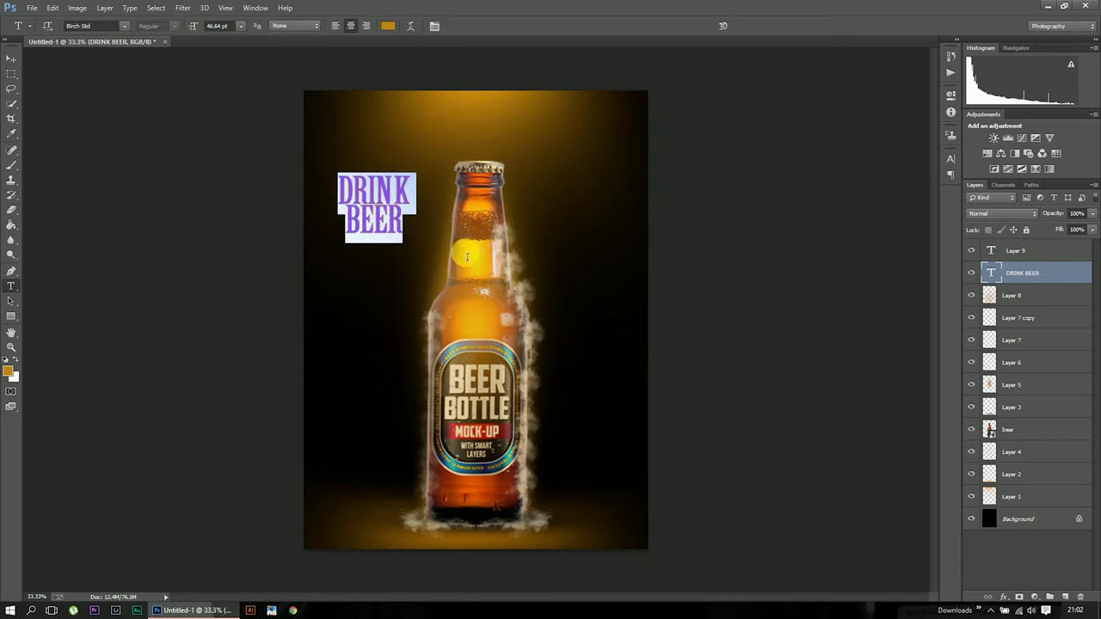
{"action": "left_click", "coordinate": [951, 158]}
{"action": "left_click", "coordinate": [884, 183]}
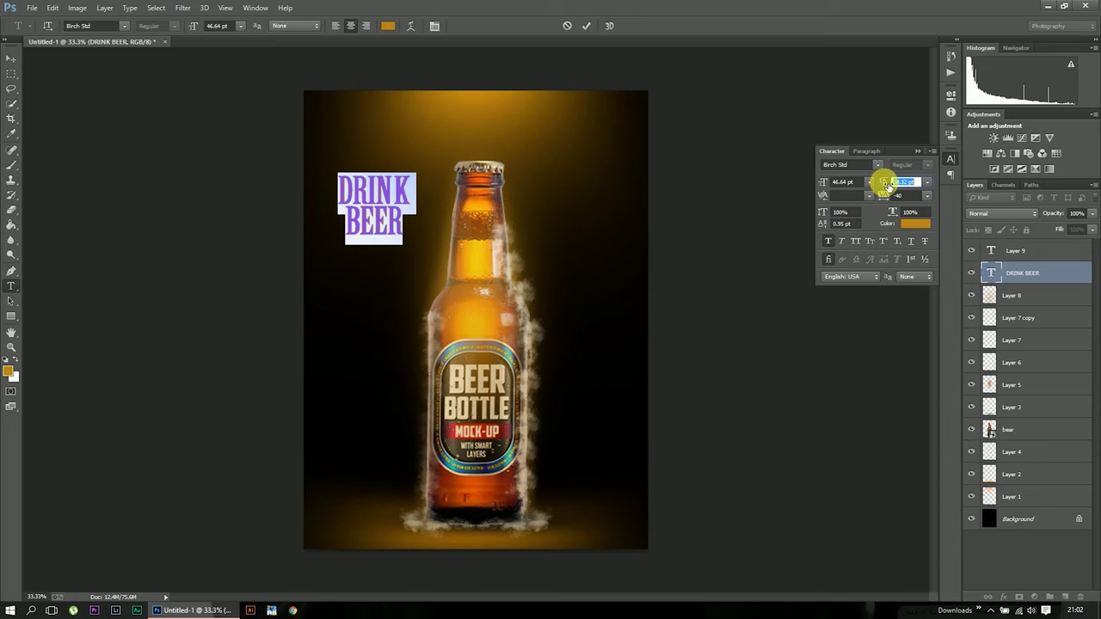
{"action": "left_click", "coordinate": [586, 26]}
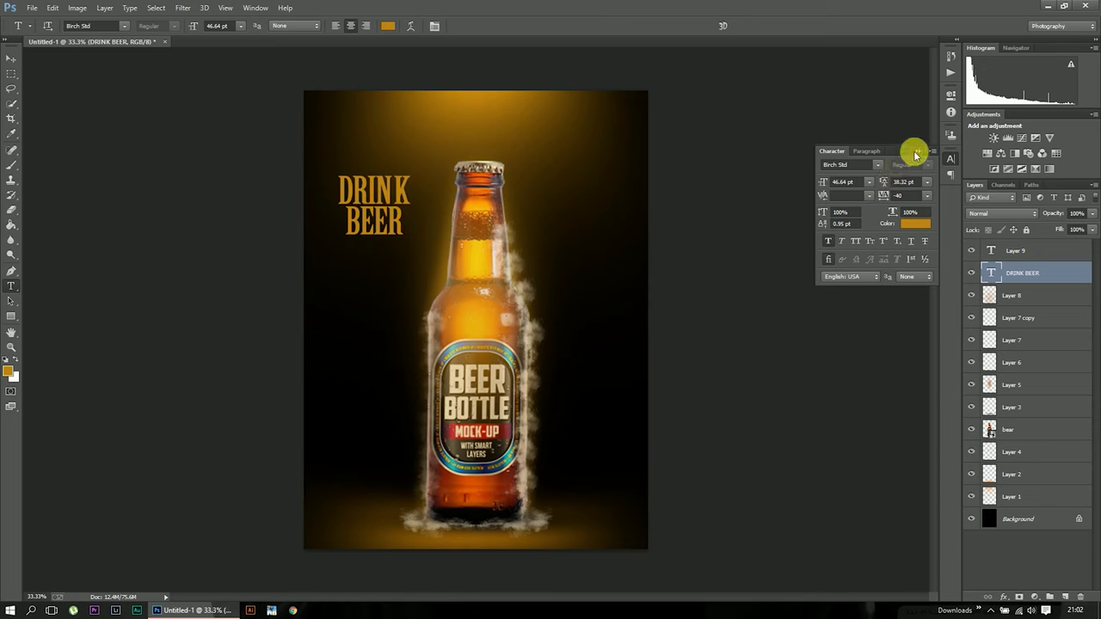
{"action": "left_click", "coordinate": [916, 153]}
{"action": "left_click", "coordinate": [365, 293]}
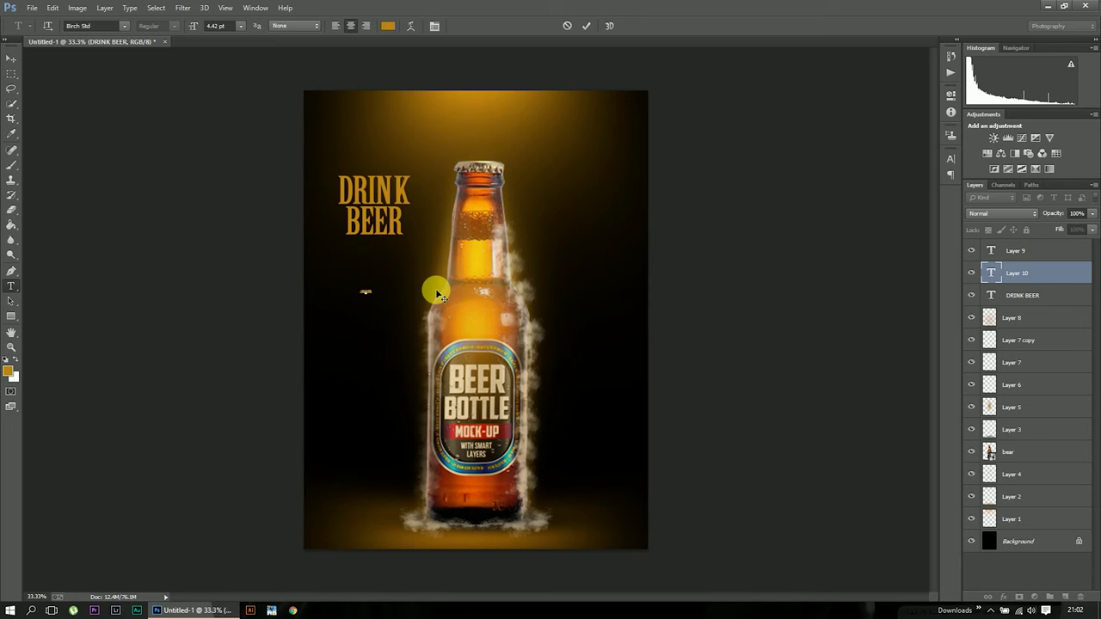
Set the SAVE WATER text in Constantia and shrink it just above DRINK BEER.
{"action": "left_click_drag", "start_coordinate": [372, 296], "coordinate": [434, 309]}
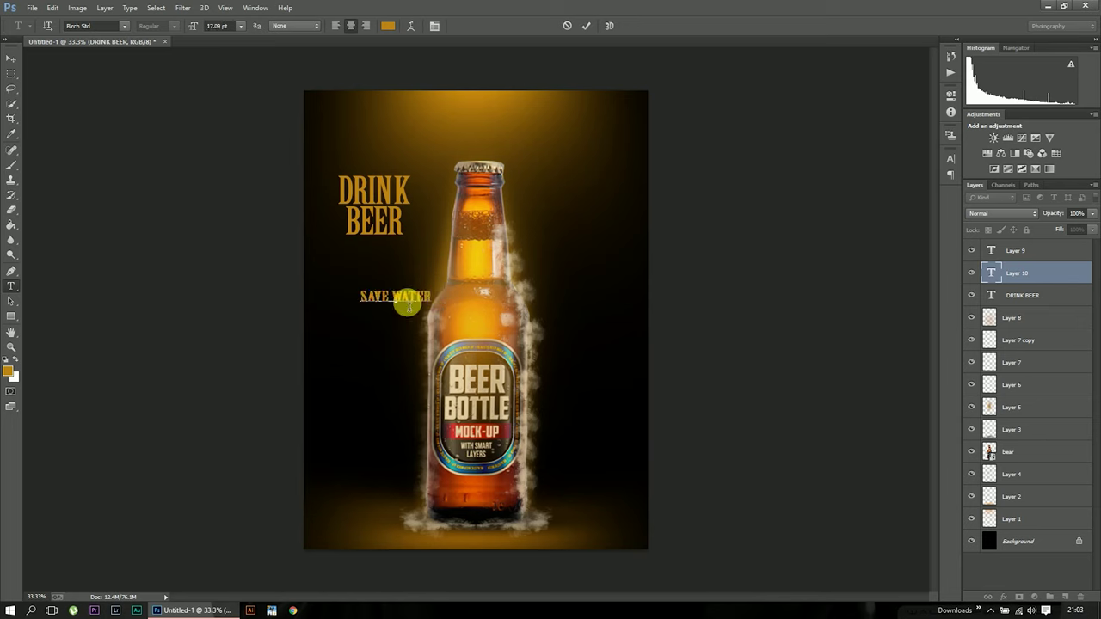
{"action": "left_click", "coordinate": [124, 26]}
{"action": "left_click", "coordinate": [184, 204]}
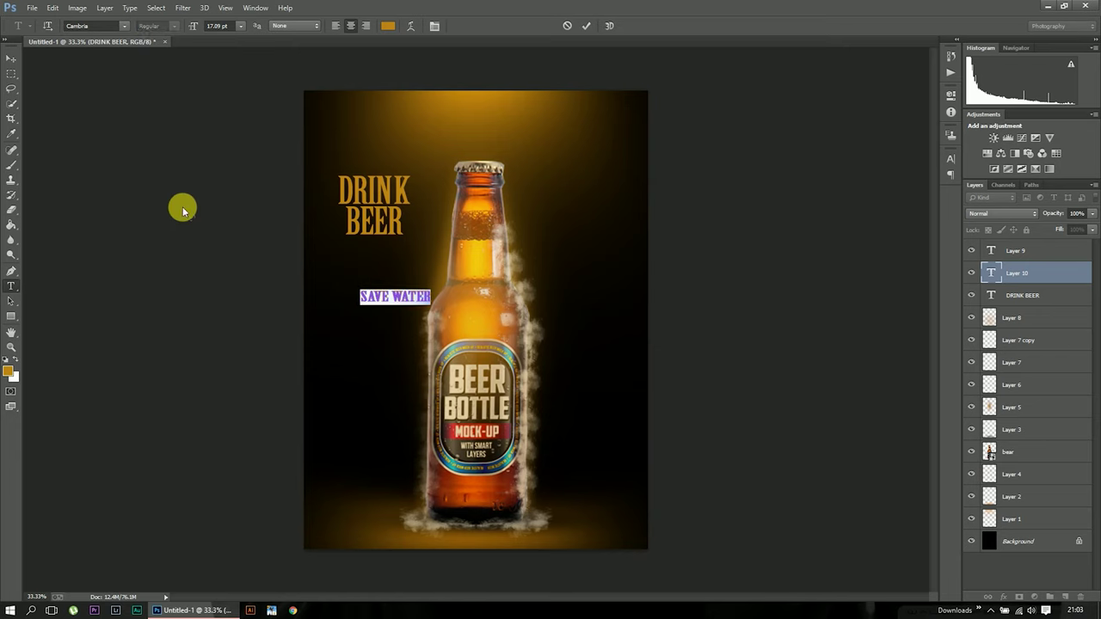
{"action": "left_click", "coordinate": [126, 26]}
{"action": "left_click", "coordinate": [167, 184]}
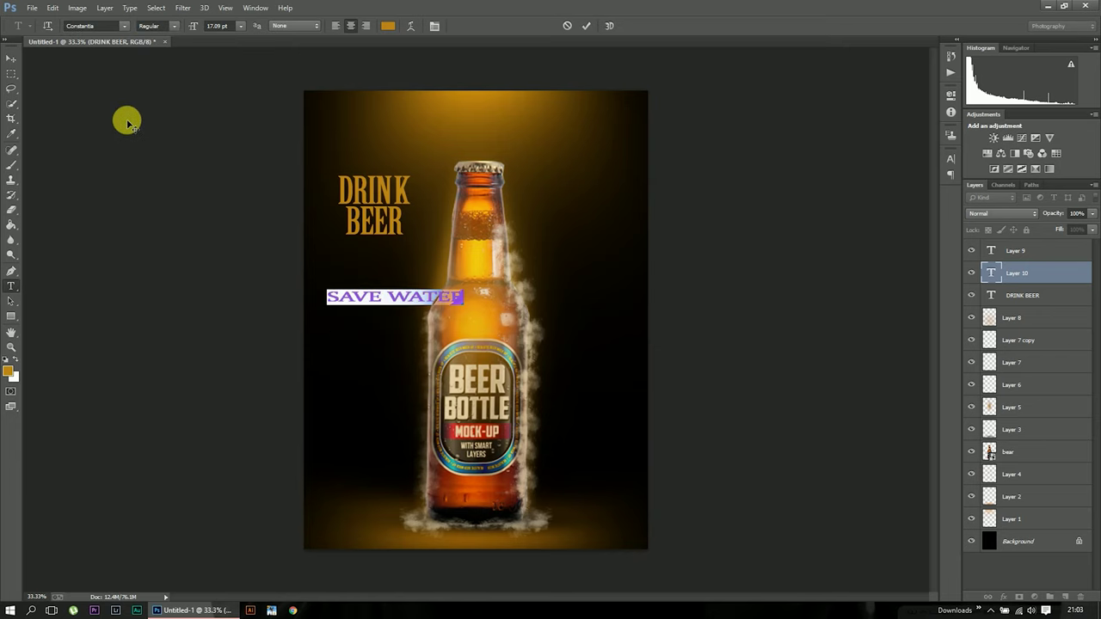
{"action": "mouse_move", "coordinate": [462, 311]}
{"action": "left_mouse_down"}
{"action": "mouse_move", "coordinate": [388, 299]}
{"action": "mouse_move", "coordinate": [399, 194]}
{"action": "left_mouse_up"}
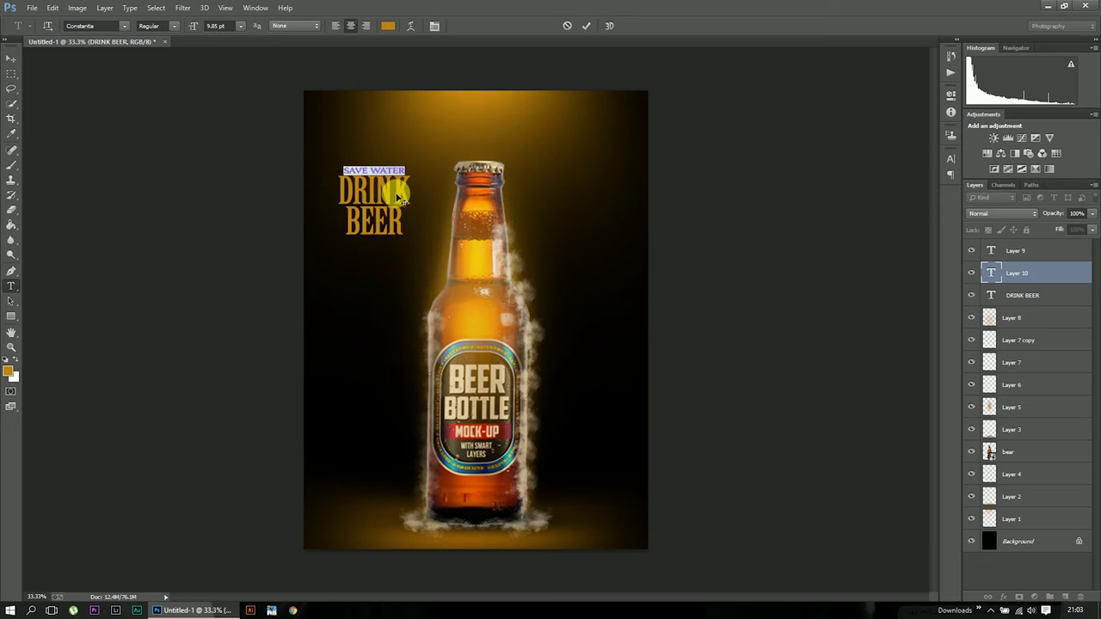
{"action": "left_click", "coordinate": [586, 25]}
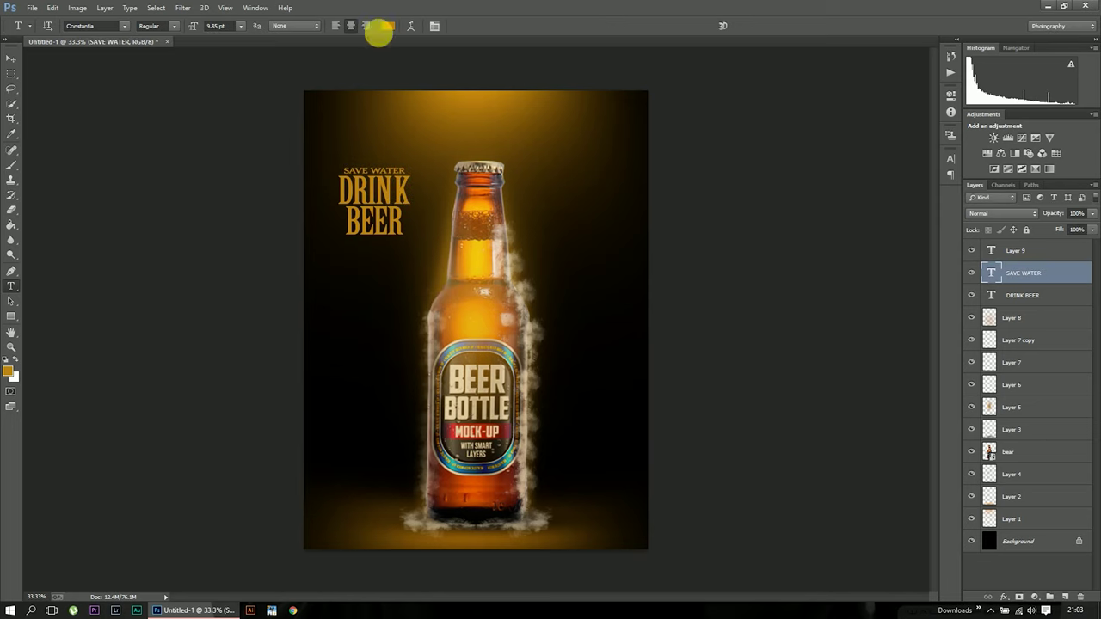
{"action": "left_click", "coordinate": [10, 58]}
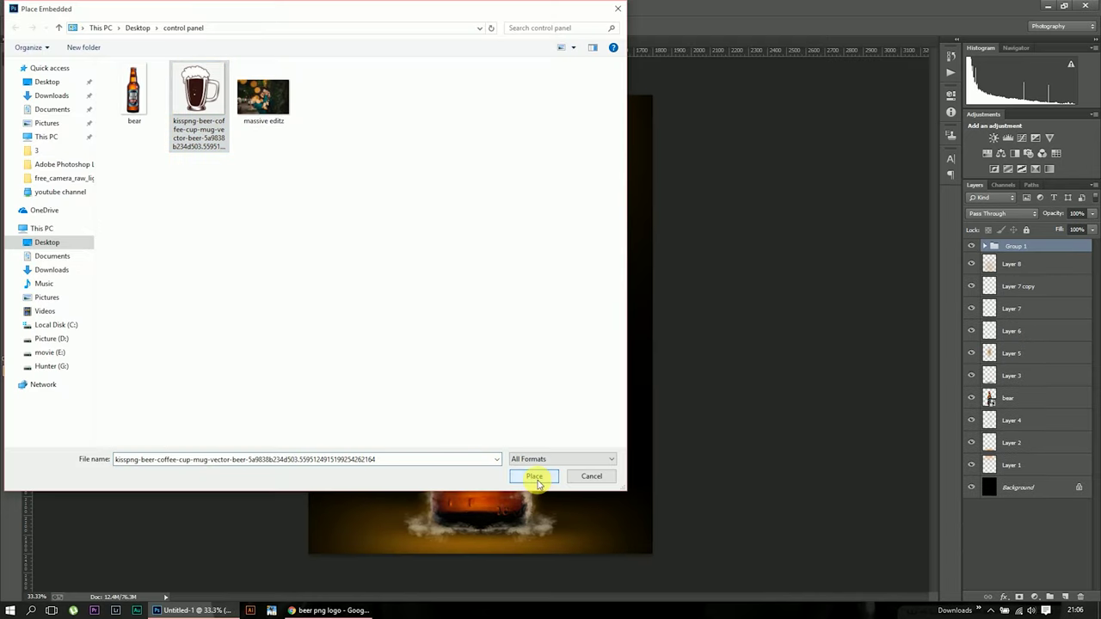
Place the beer-mug image as a small icon with Multiply blending.
{"action": "left_click", "coordinate": [535, 478]}
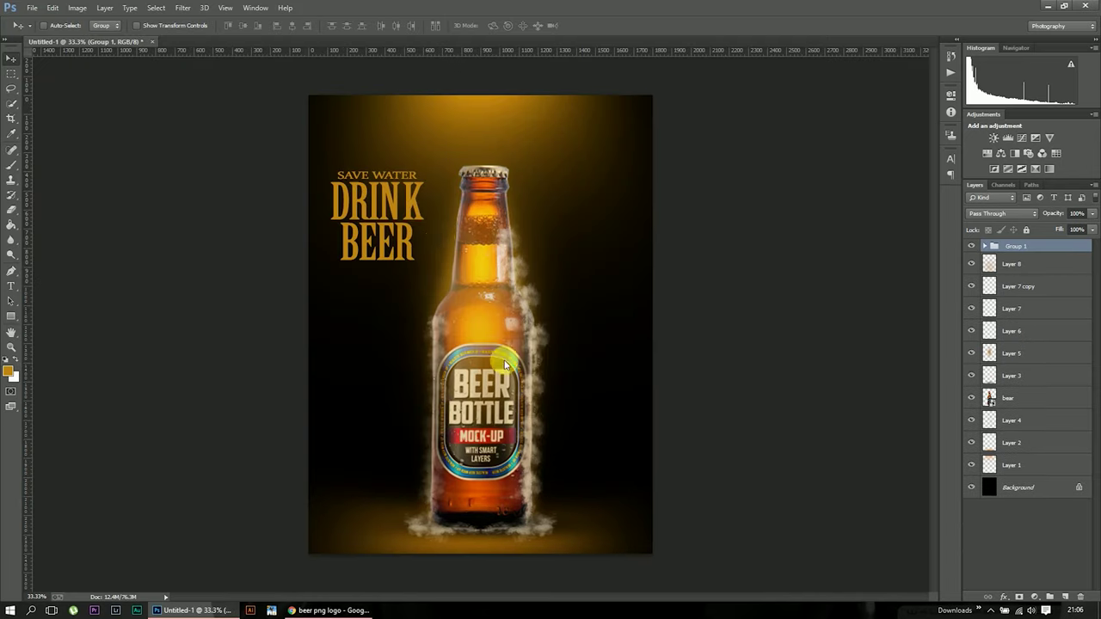
{"action": "mouse_move", "coordinate": [652, 153]}
{"action": "left_mouse_down"}
{"action": "mouse_move", "coordinate": [387, 436]}
{"action": "mouse_move", "coordinate": [403, 119]}
{"action": "left_mouse_up"}
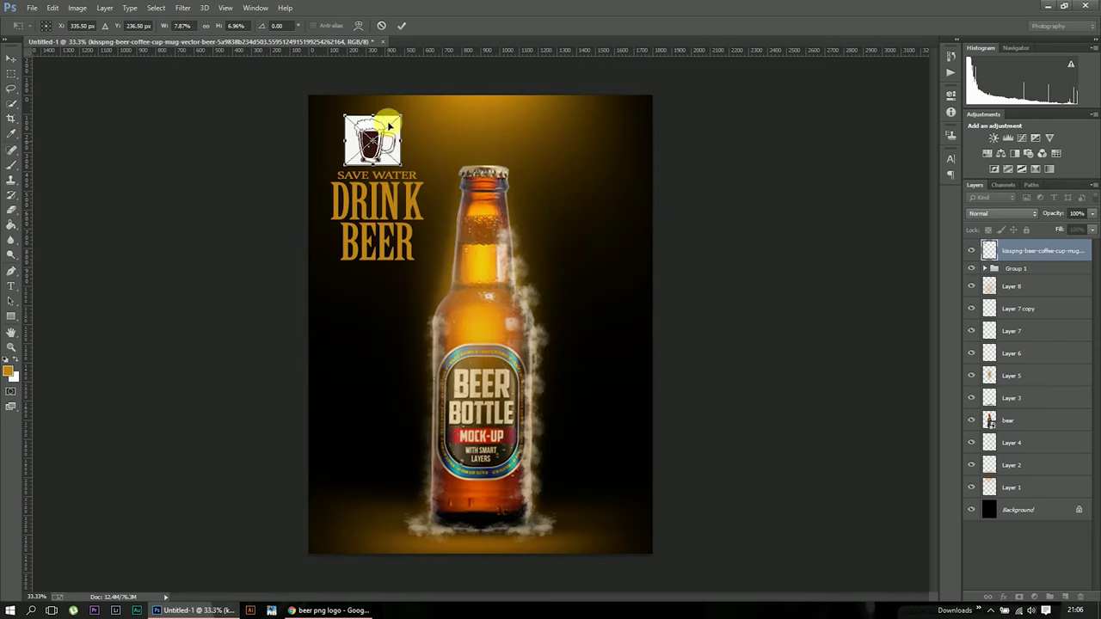
{"action": "left_click", "coordinate": [402, 25]}
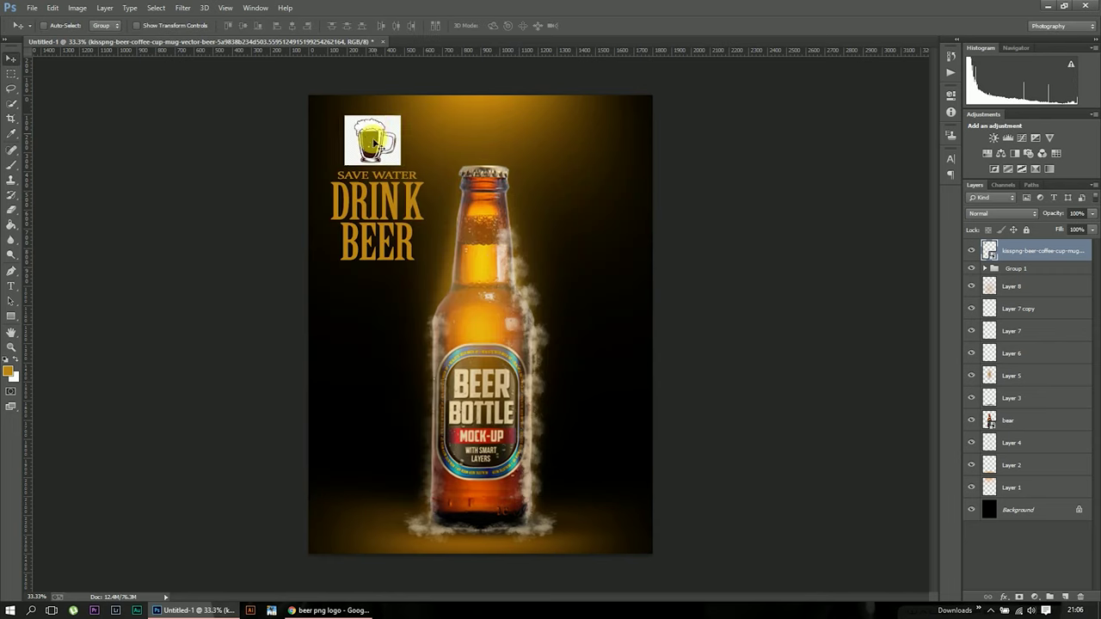
{"action": "left_click", "coordinate": [1032, 213]}
{"action": "left_click", "coordinate": [1013, 262]}
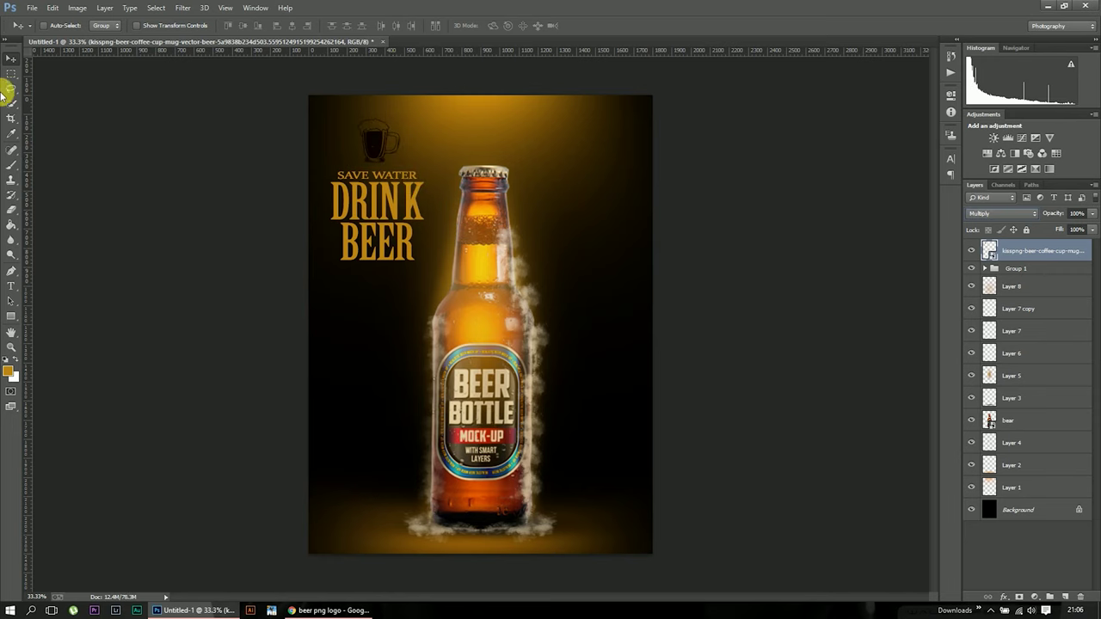
Rasterize the mug layer and erase its leftover edges.
{"action": "left_click", "coordinate": [12, 209]}
{"action": "left_click", "coordinate": [403, 172]}
{"action": "key", "text": "Return"}
{"action": "right_click", "coordinate": [590, 183]}
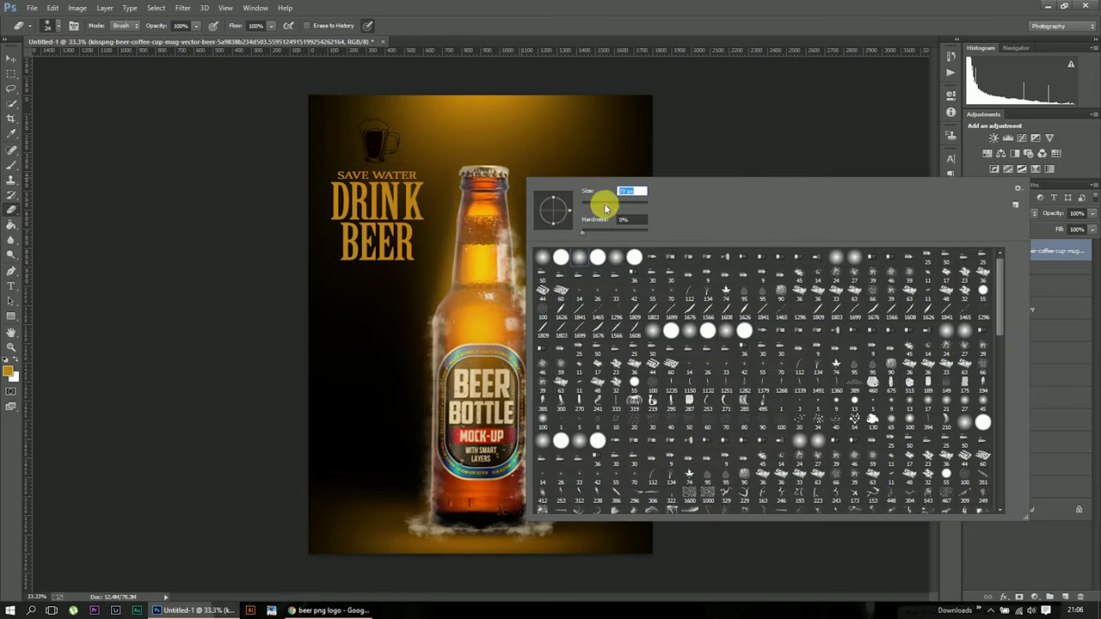
{"action": "left_click", "coordinate": [419, 105]}
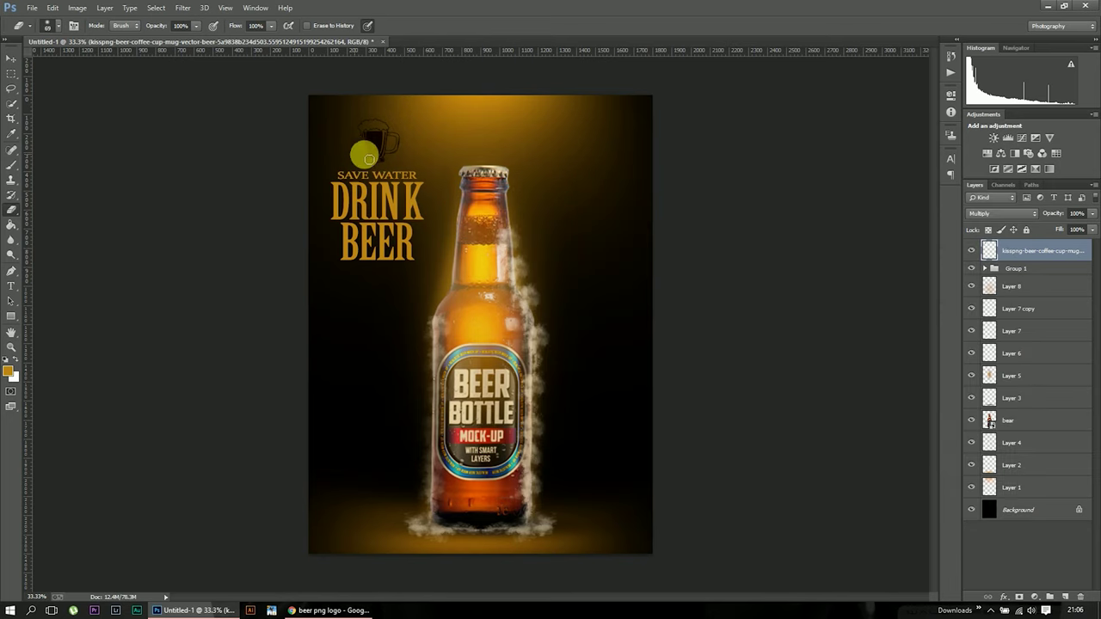
{"action": "right_click", "coordinate": [538, 193]}
{"action": "left_click", "coordinate": [445, 180]}
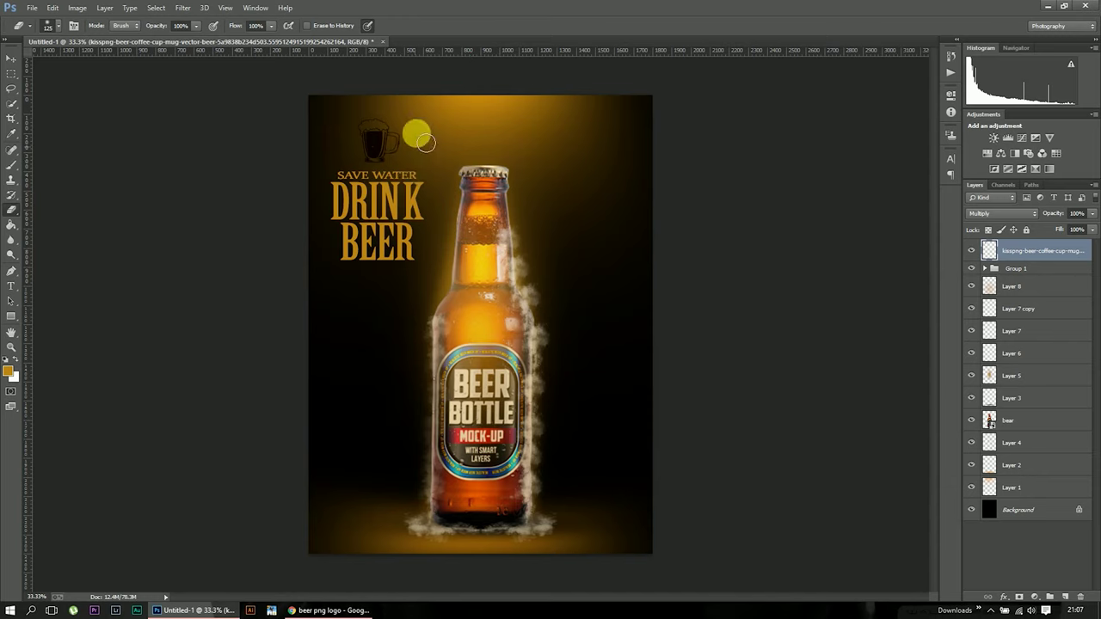
{"action": "left_click", "coordinate": [11, 58]}
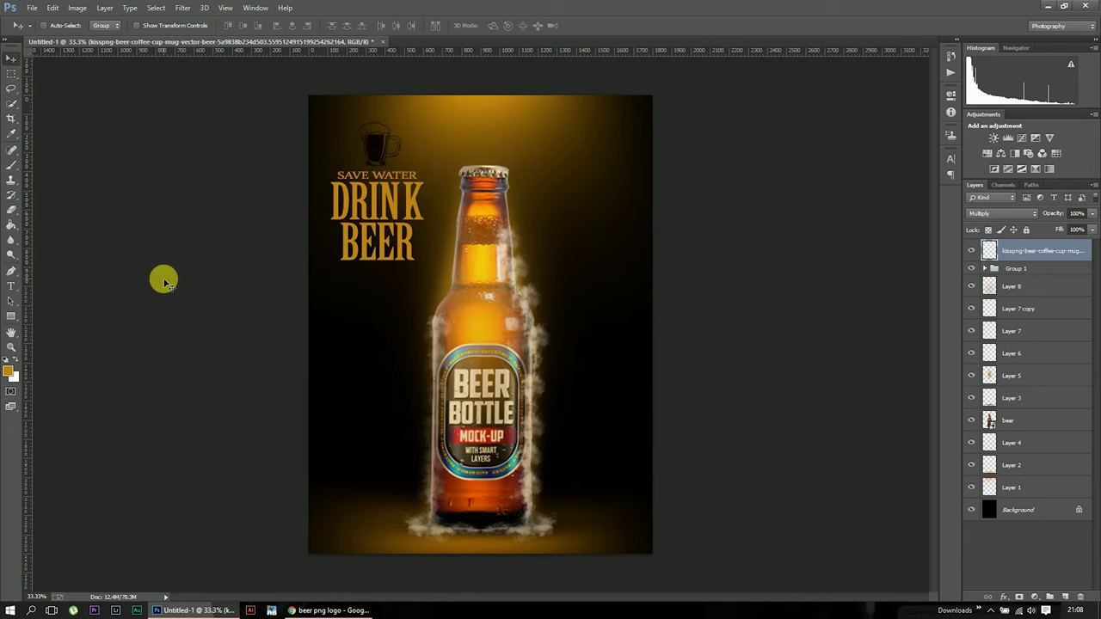
Stamp all visible layers into merged Layer 9 and open the Camera Raw filter.
{"action": "key", "text": "ctrl+shift+alt+e"}
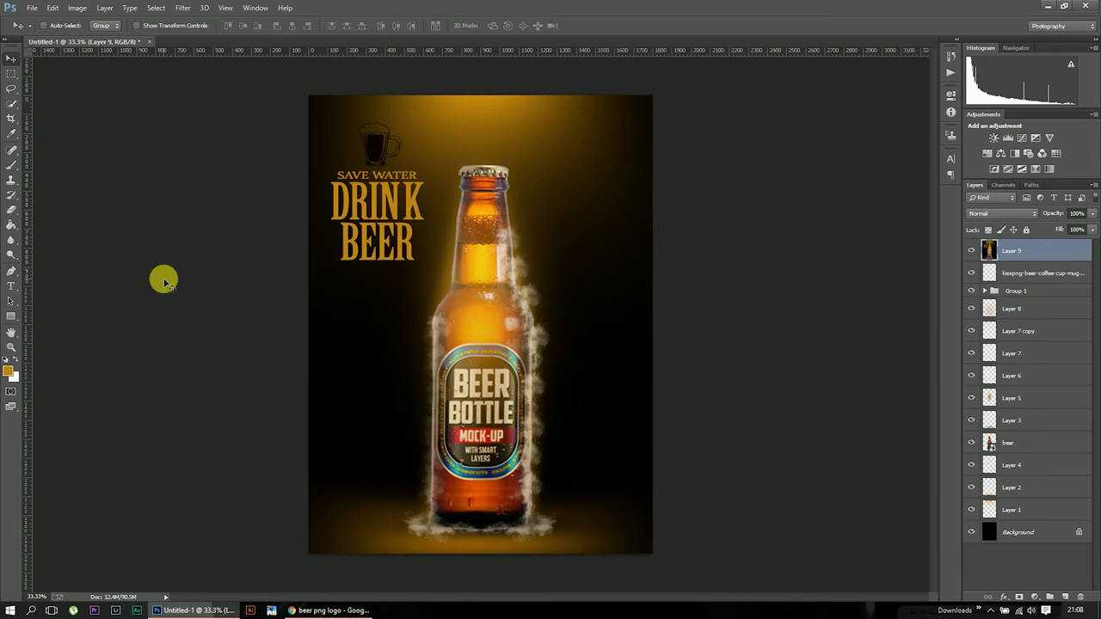
{"action": "left_click", "coordinate": [194, 10]}
{"action": "left_click", "coordinate": [222, 75]}
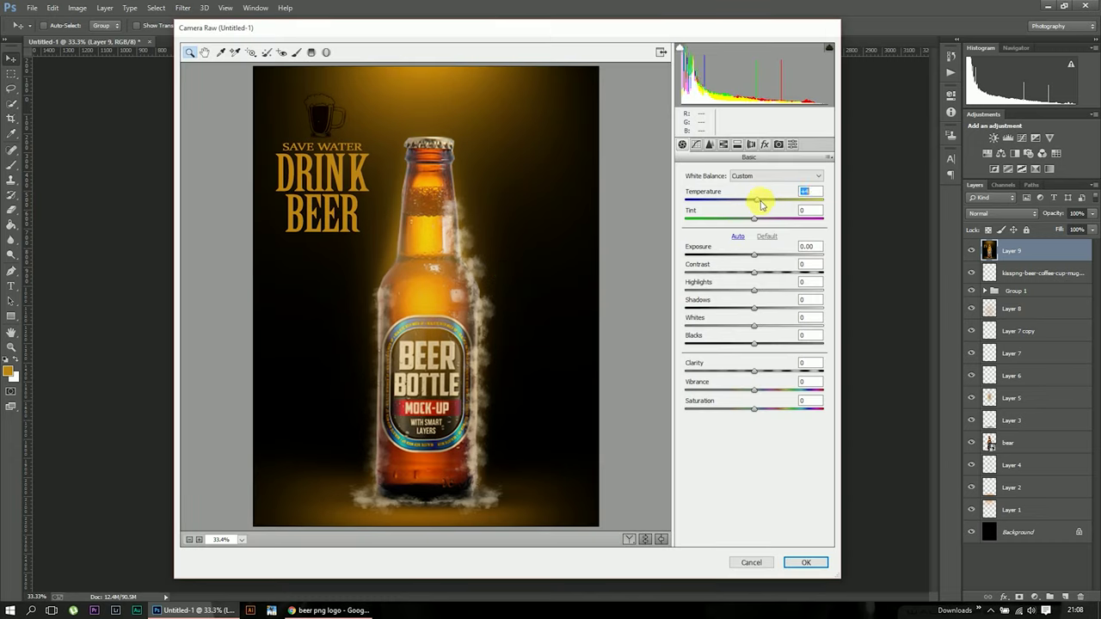
Grade it with Temperature +8, Exposure +0.65, a slight curve tweak and Highlights +13.
{"action": "left_click_drag", "start_coordinate": [761, 205], "coordinate": [763, 206]}
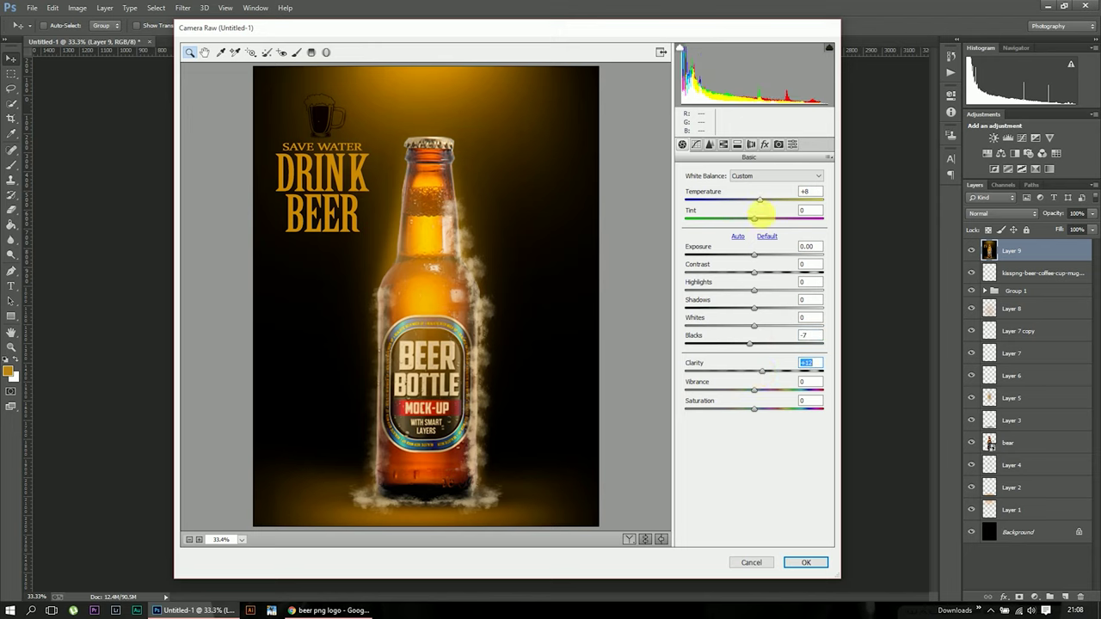
{"action": "mouse_move", "coordinate": [753, 255]}
{"action": "left_mouse_down"}
{"action": "mouse_move", "coordinate": [769, 257]}
{"action": "mouse_move", "coordinate": [726, 294]}
{"action": "left_mouse_up"}
{"action": "left_click", "coordinate": [765, 145]}
{"action": "left_click", "coordinate": [710, 144]}
{"action": "left_click_drag", "start_coordinate": [689, 372], "coordinate": [690, 366]}
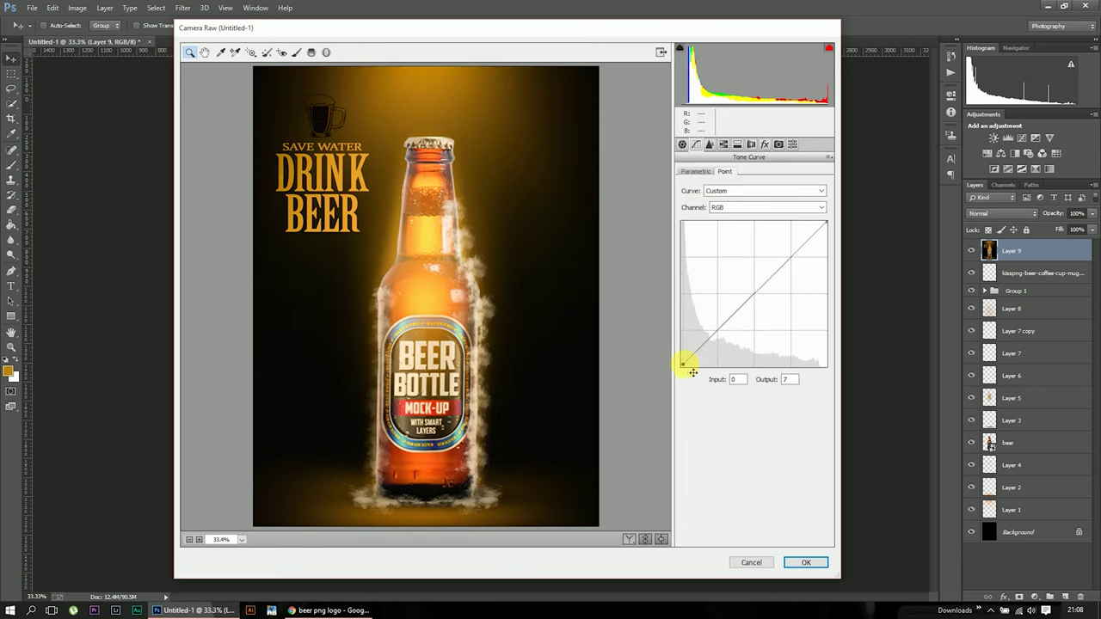
{"action": "left_click", "coordinate": [682, 144]}
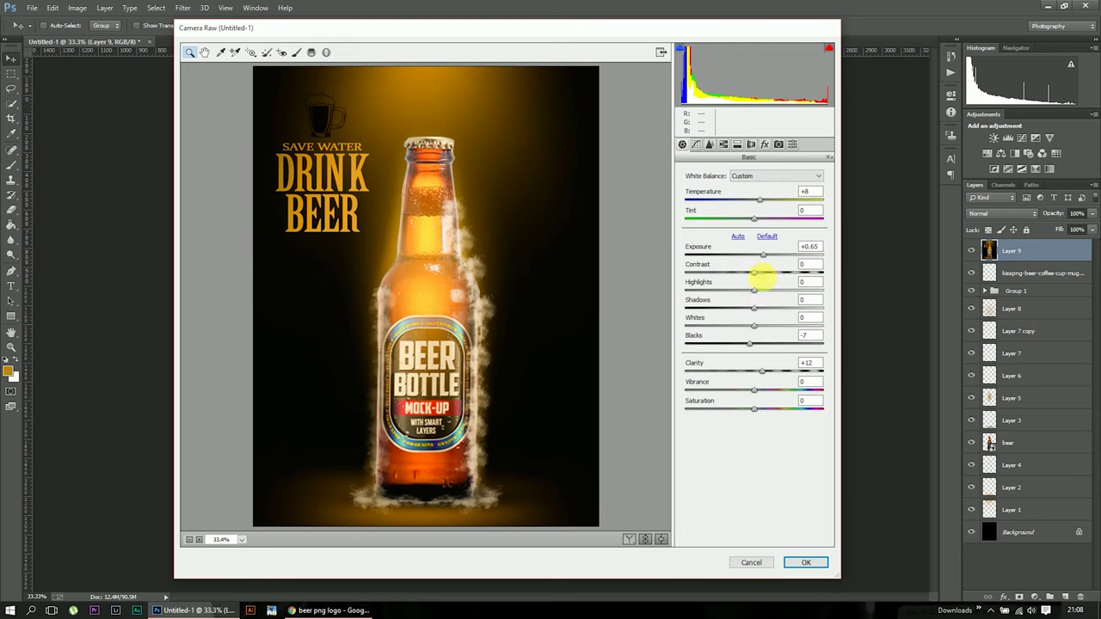
{"action": "left_click_drag", "start_coordinate": [755, 293], "coordinate": [763, 295]}
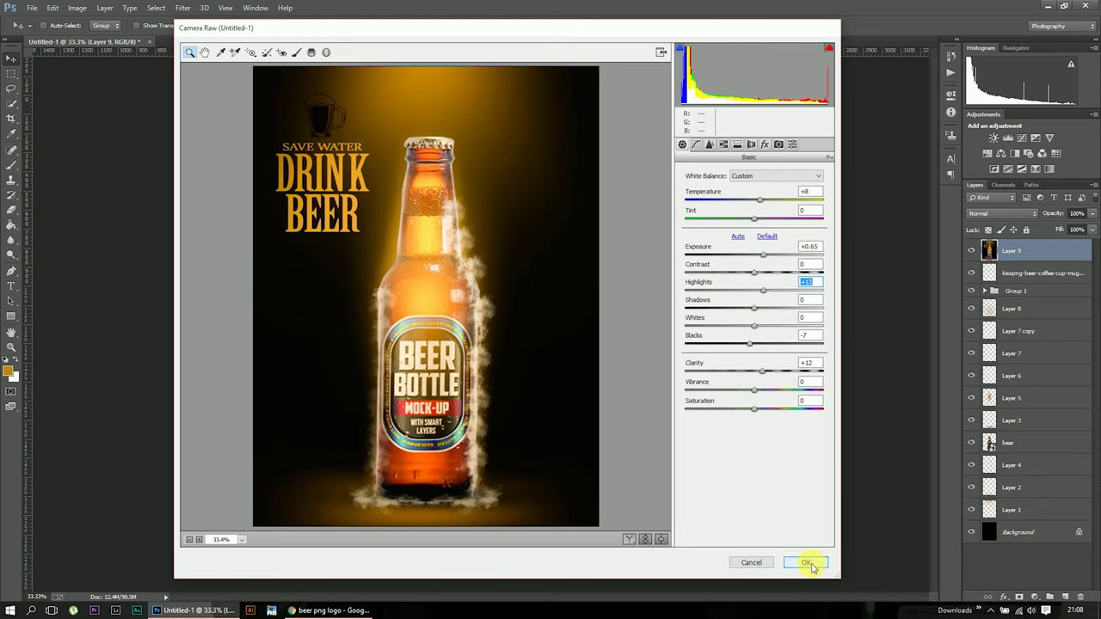
{"action": "left_click", "coordinate": [808, 563]}
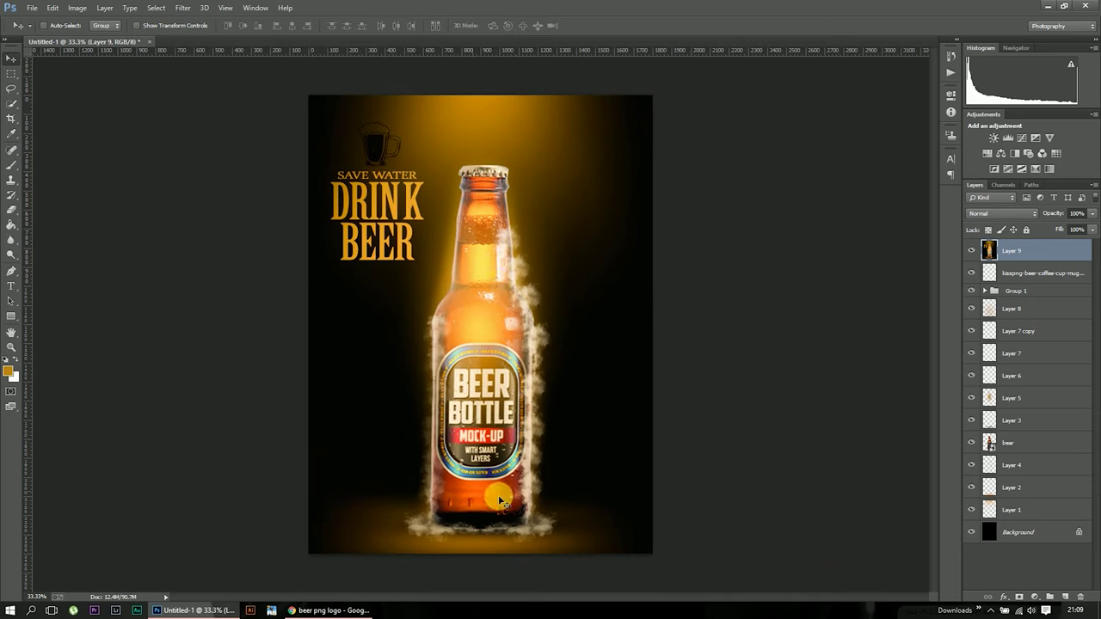